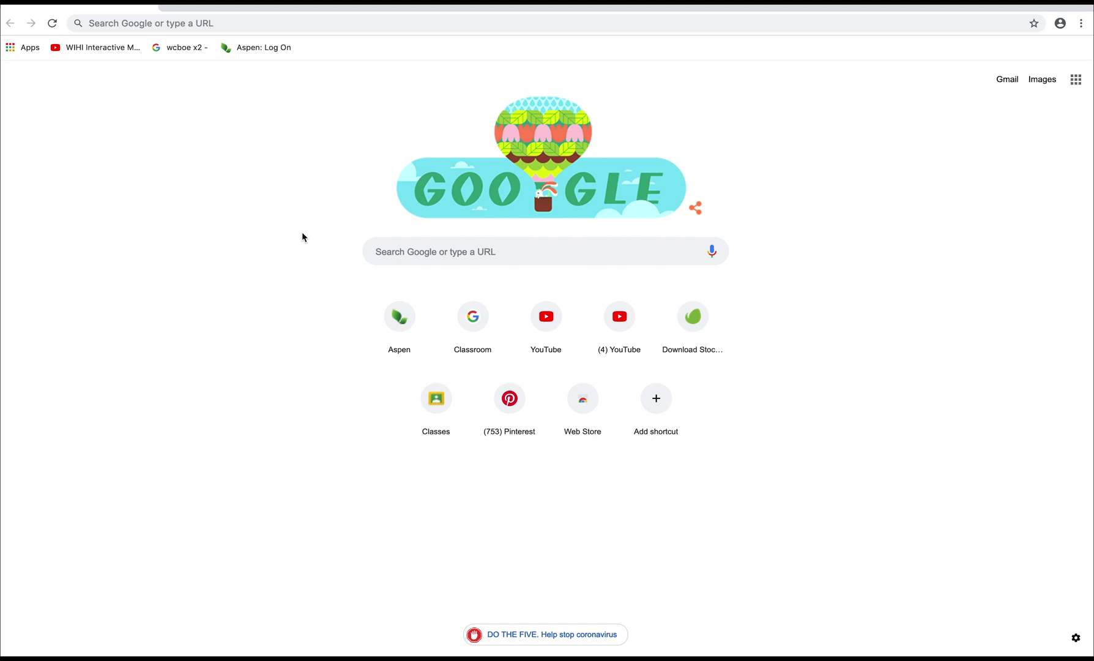
# Load classroom.google.com in Chrome's address bar
pyautogui.click(274, 25)
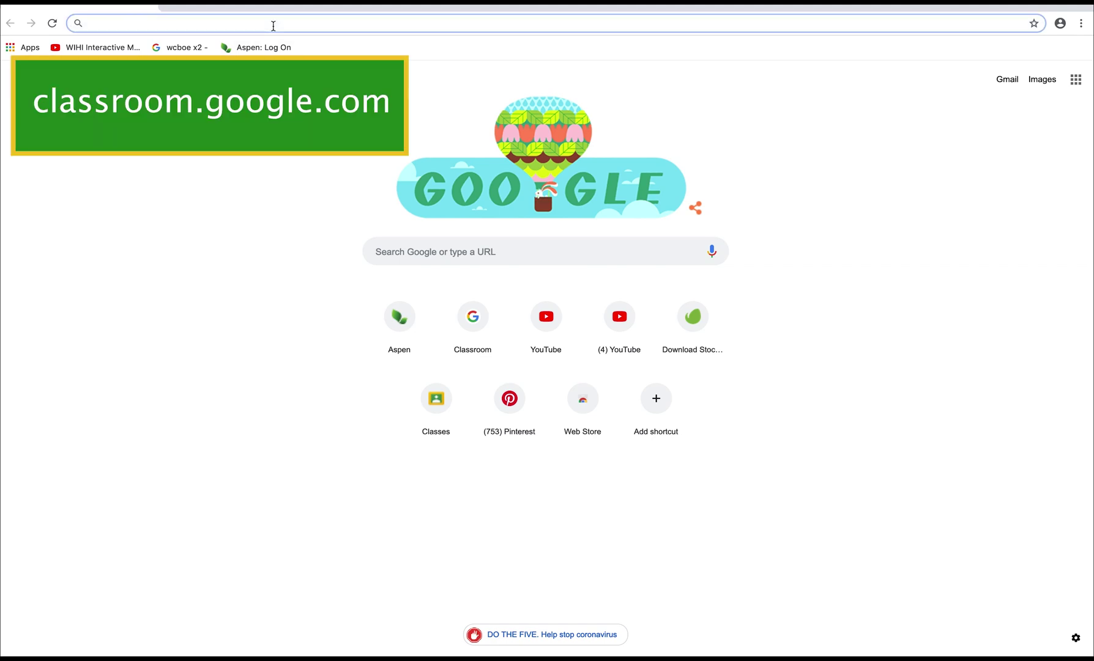
pyautogui.write('cla')
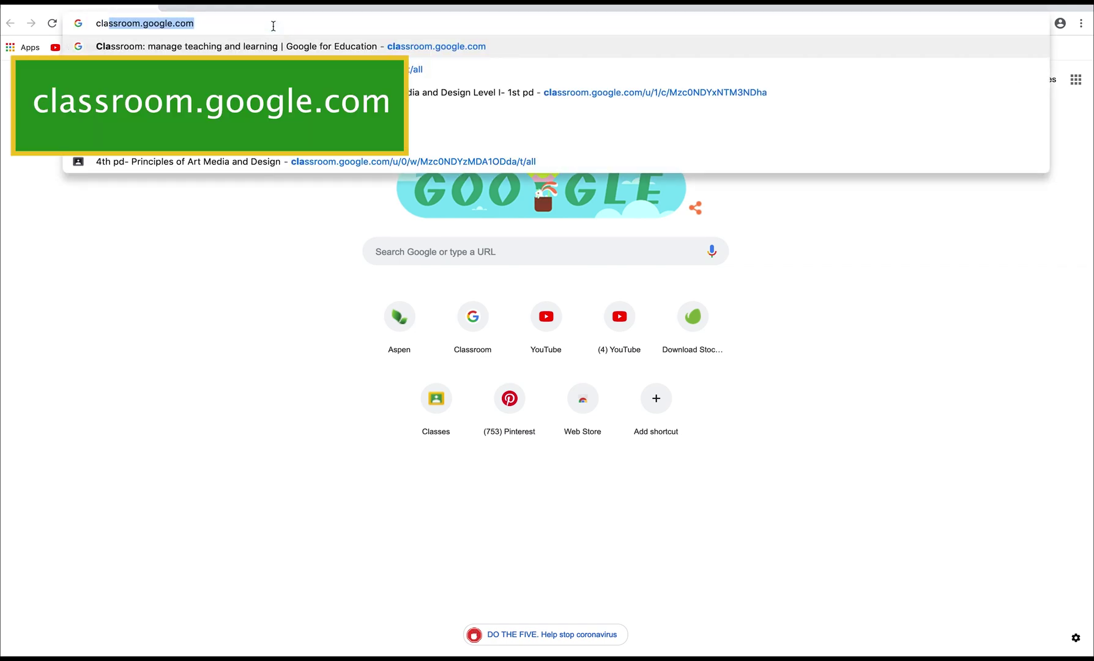
pyautogui.write('ssroom.google.com')
pyautogui.press('Return')
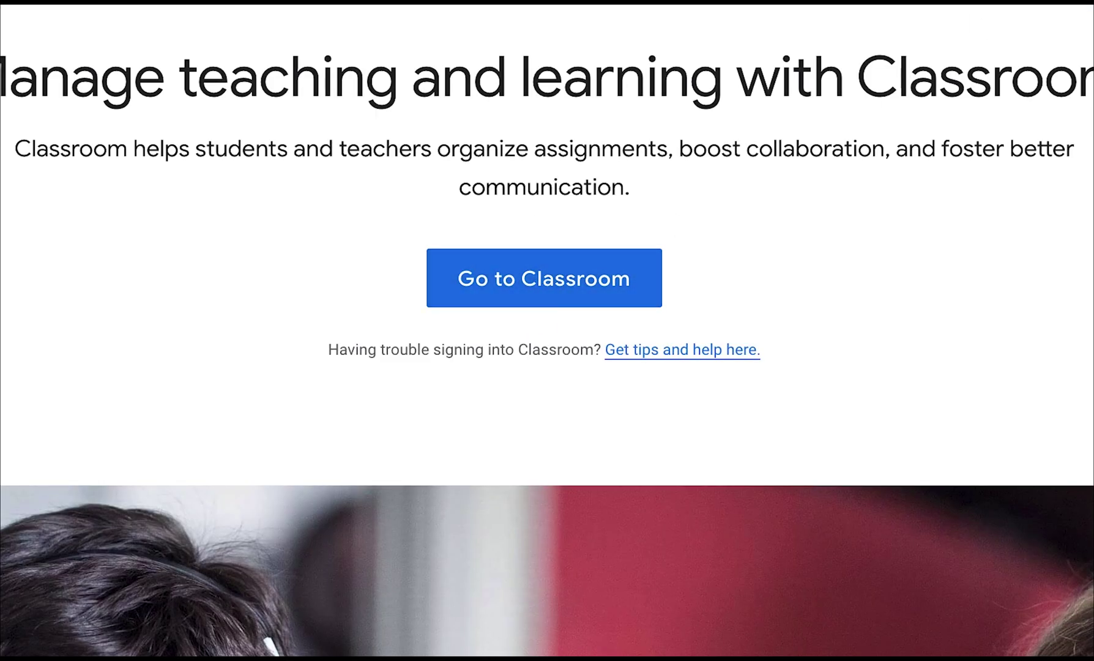
# Sign in through the school G Suite account with the school email and password, then confirm verification
pyautogui.click(636, 279)
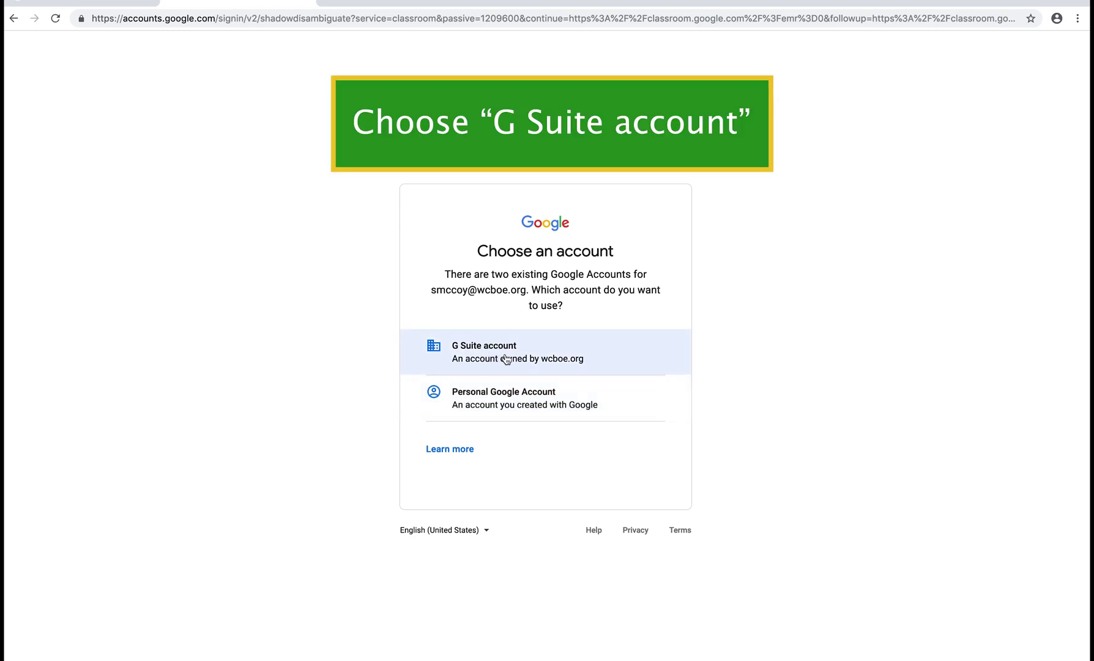
pyautogui.click(506, 359)
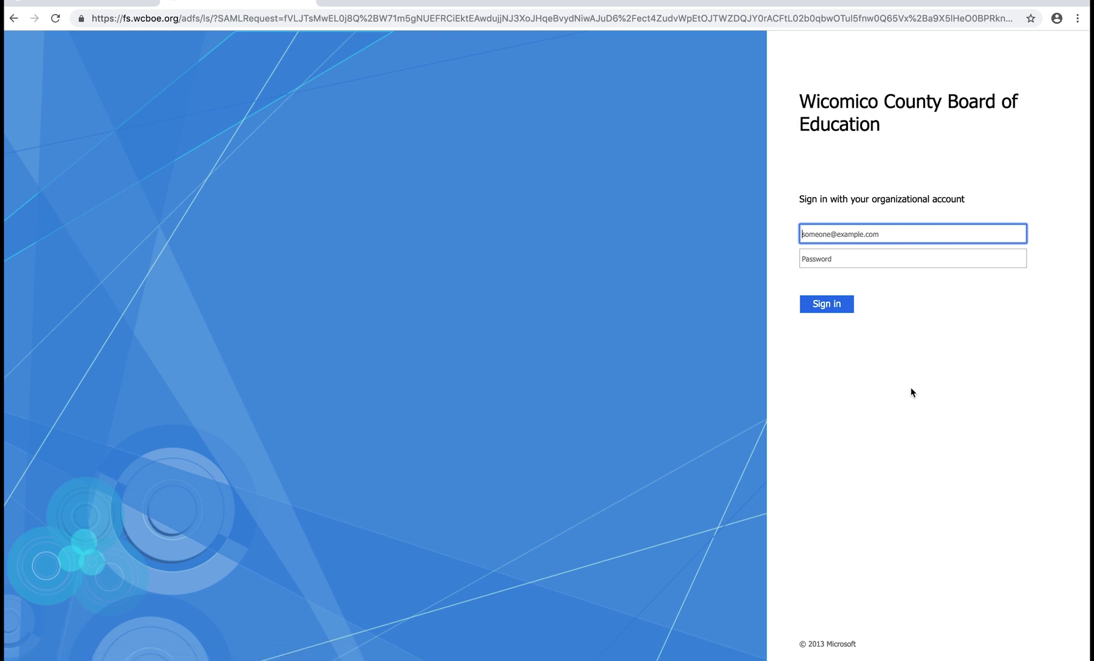
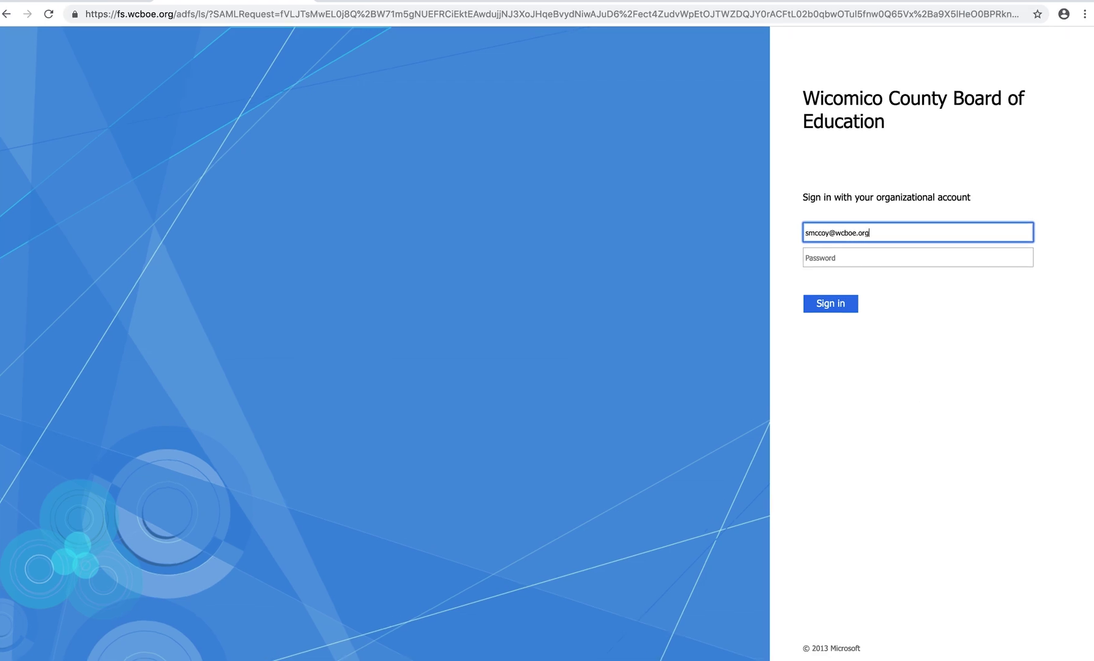
pyautogui.press('Tab')
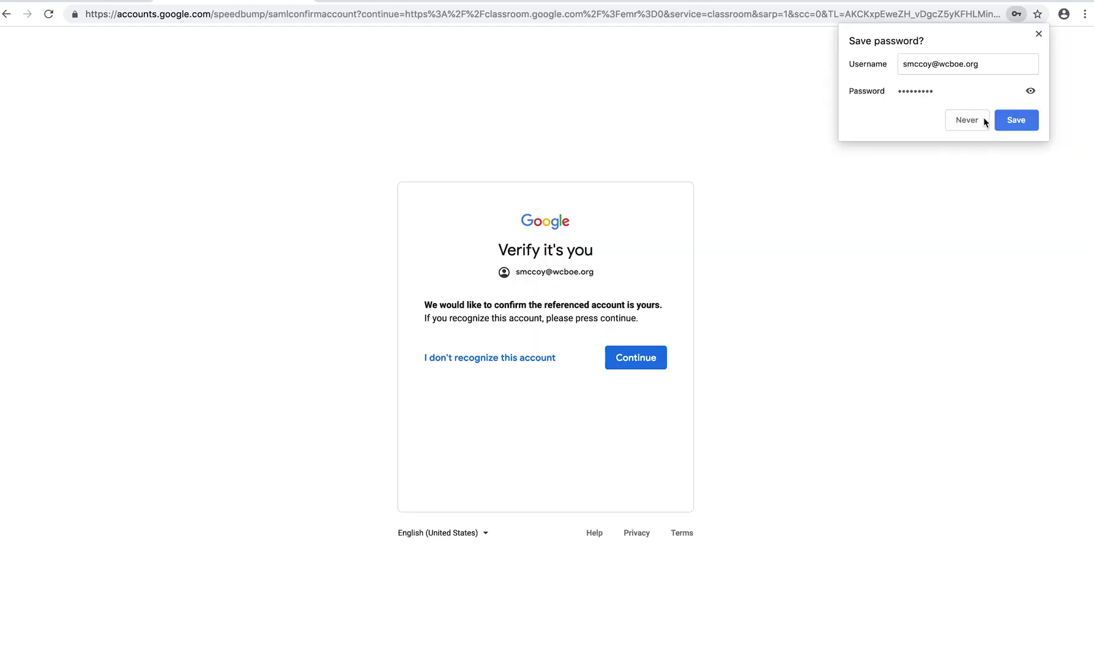
pyautogui.click(977, 117)
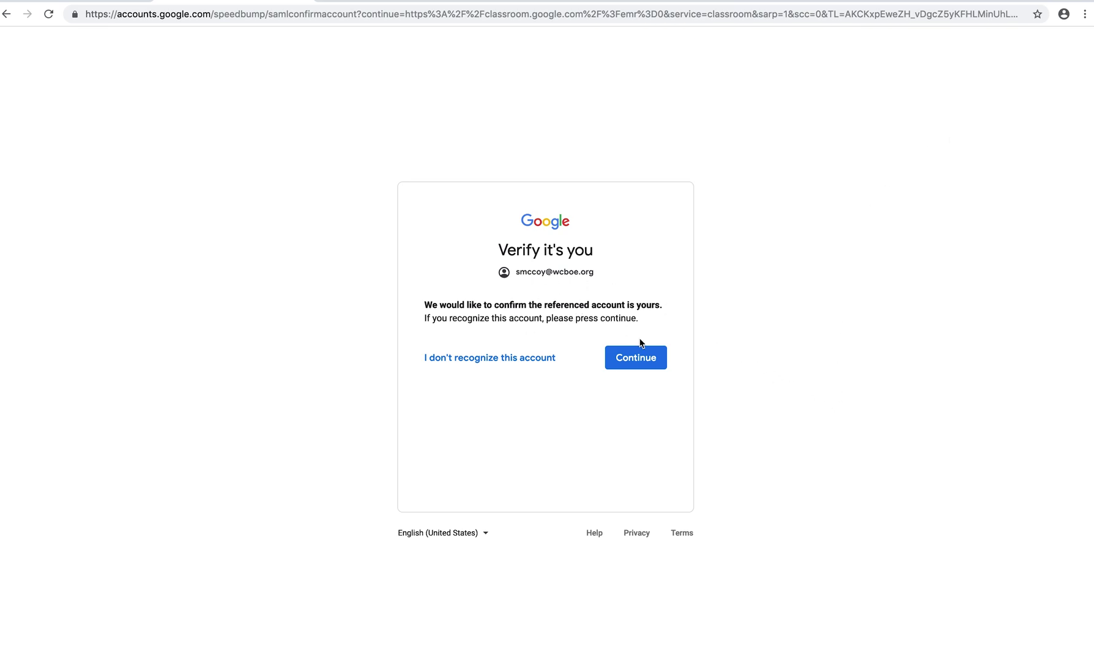
pyautogui.click(642, 359)
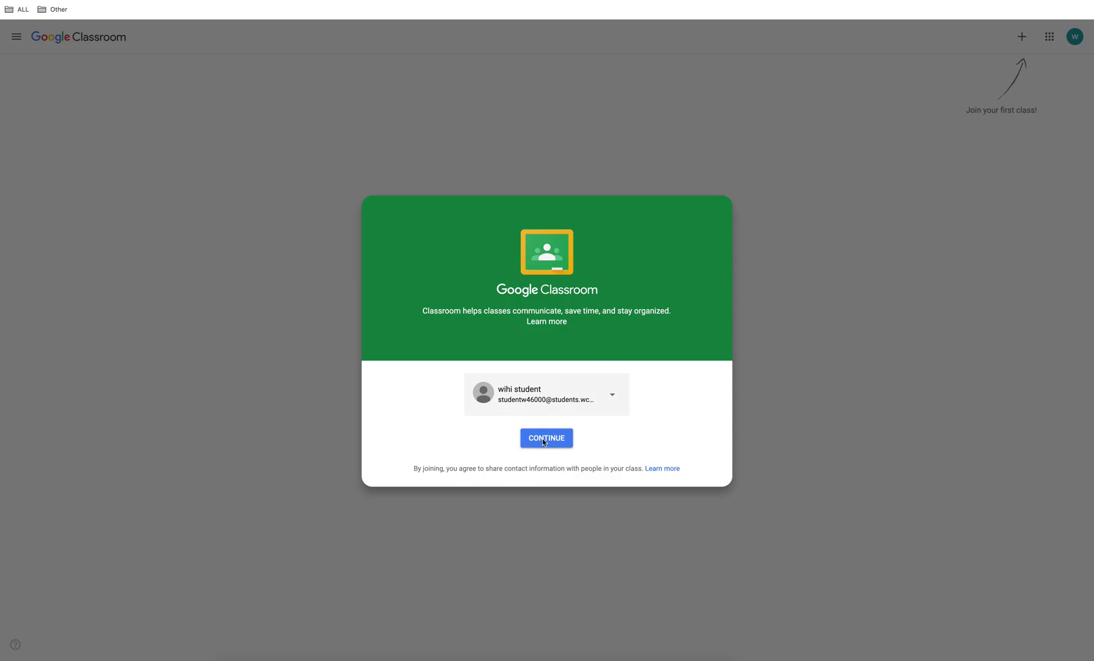
# Continue past the welcome prompt and choose the I'M A STUDENT role
pyautogui.click(543, 439)
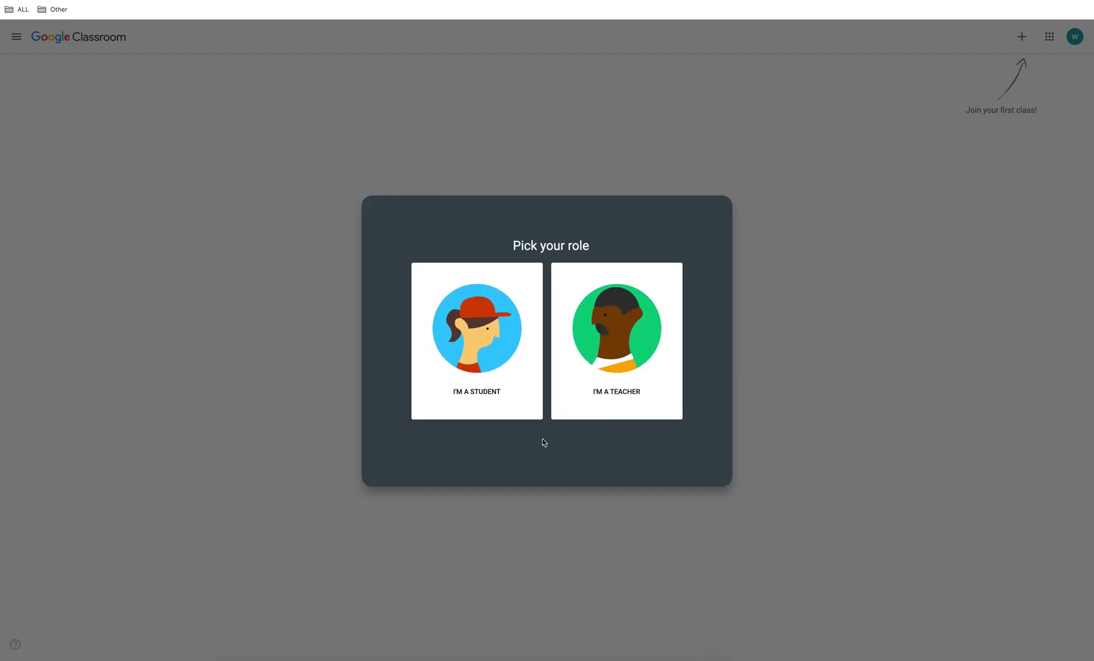
pyautogui.click(475, 341)
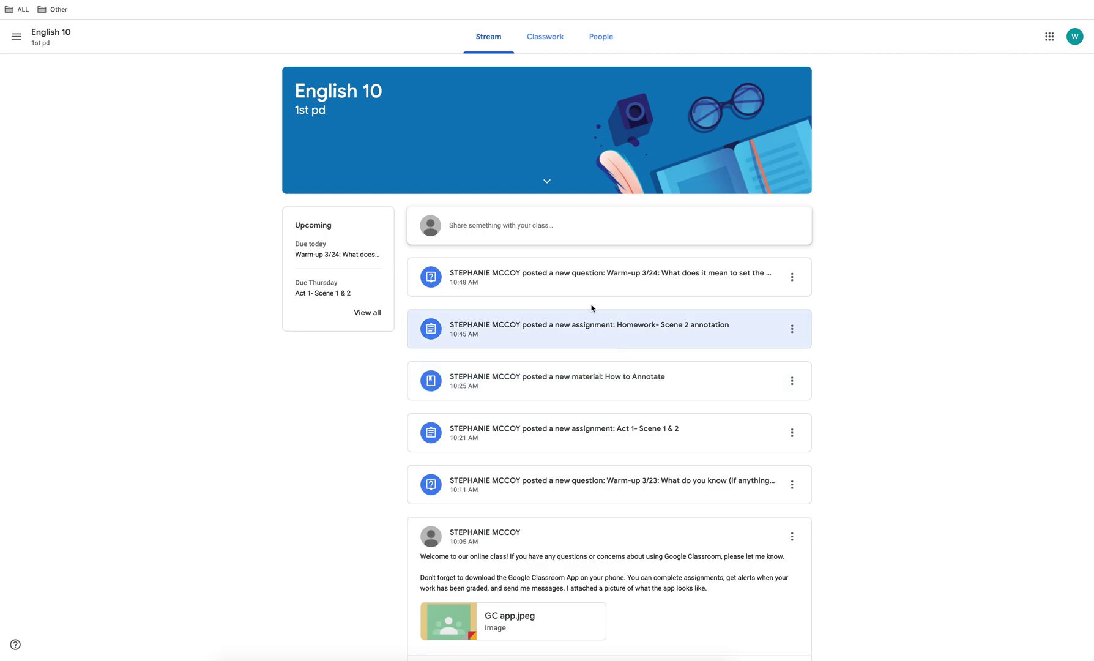
# On Classwork, dismiss the tip, view Warm-up, Classwork, Homework and Class Resources/Materials topics, then All topics
pyautogui.click(537, 47)
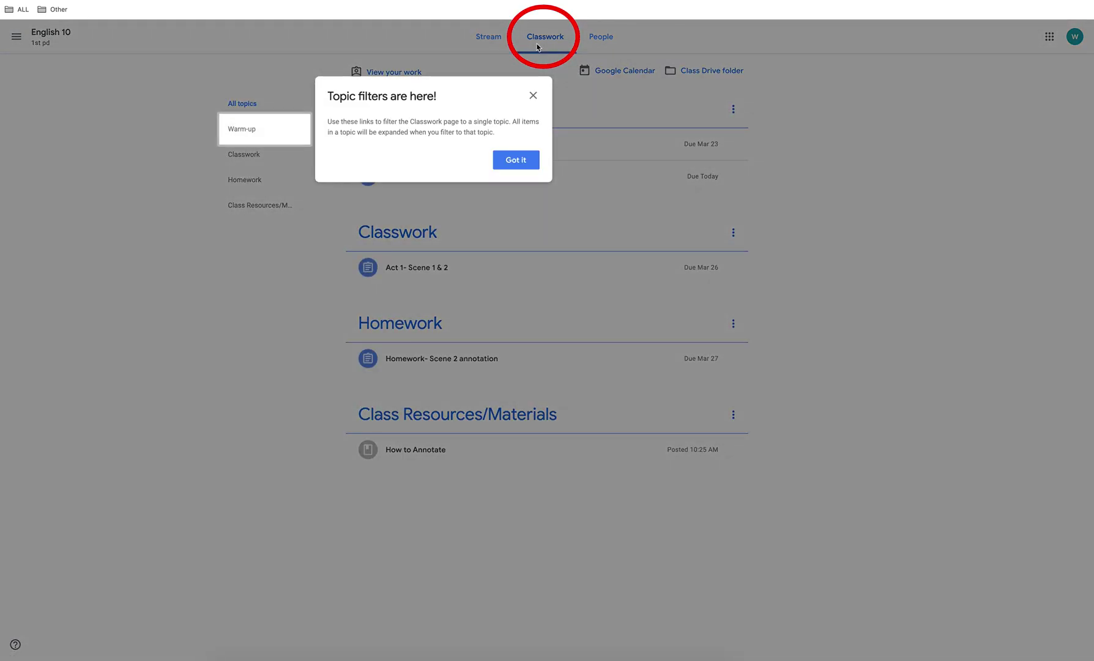
pyautogui.click(524, 161)
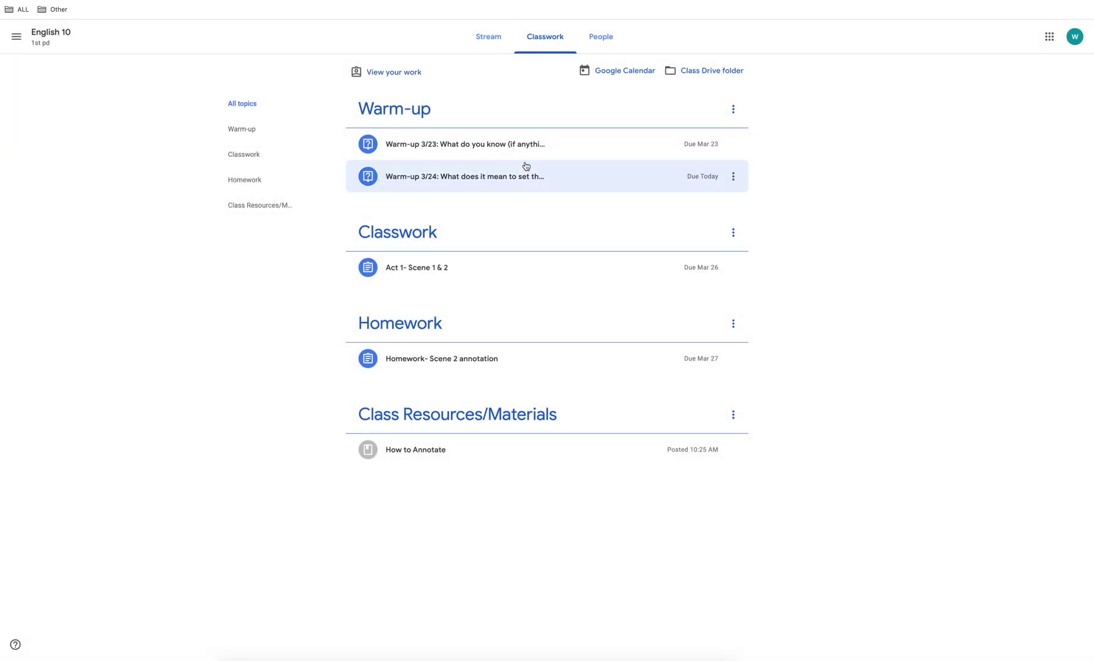
pyautogui.click(244, 130)
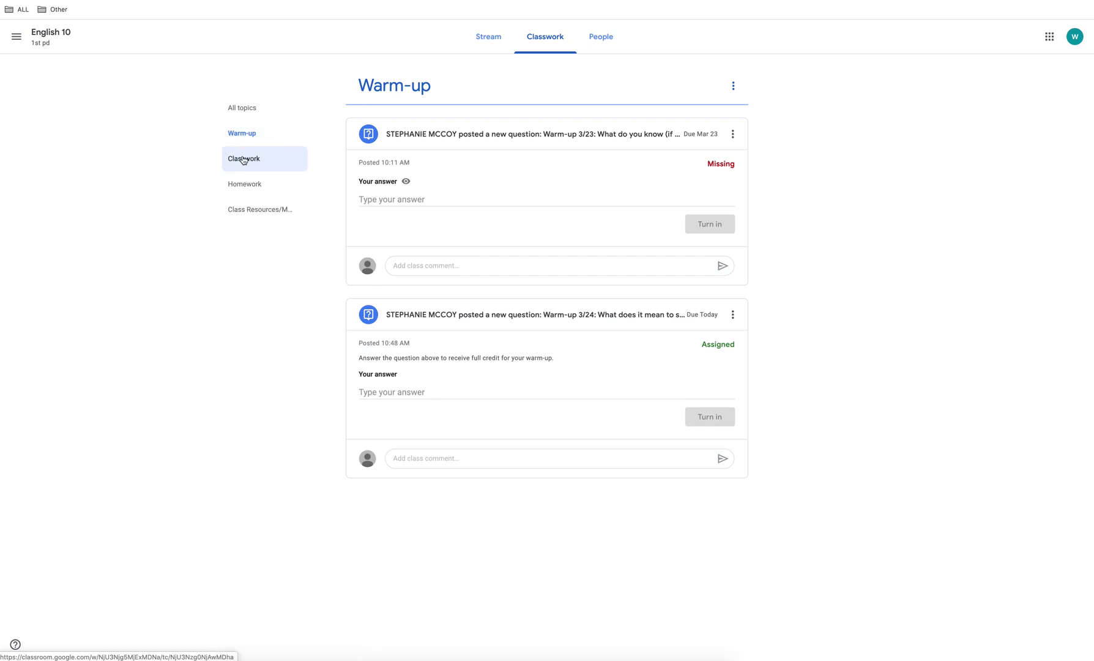
pyautogui.click(243, 160)
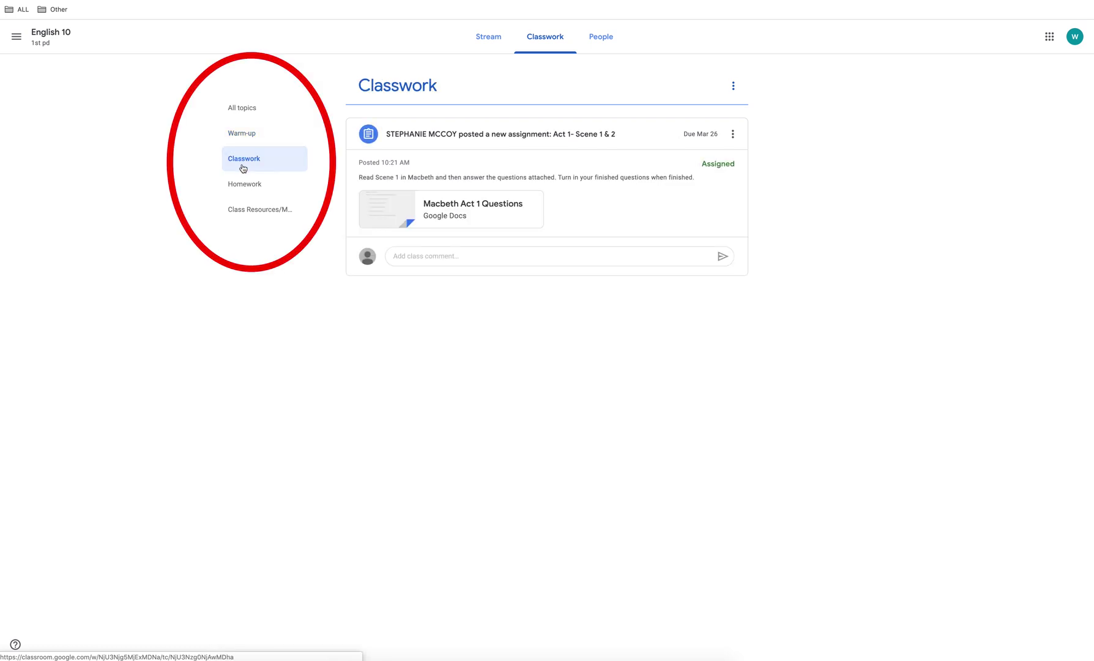
pyautogui.click(243, 185)
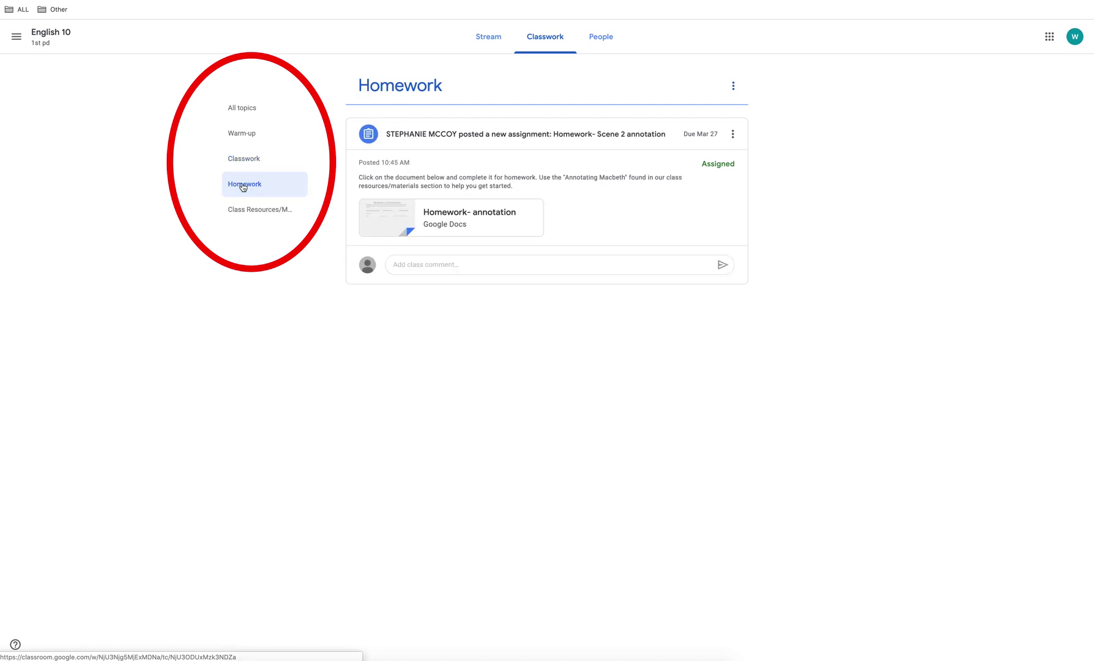
pyautogui.click(245, 210)
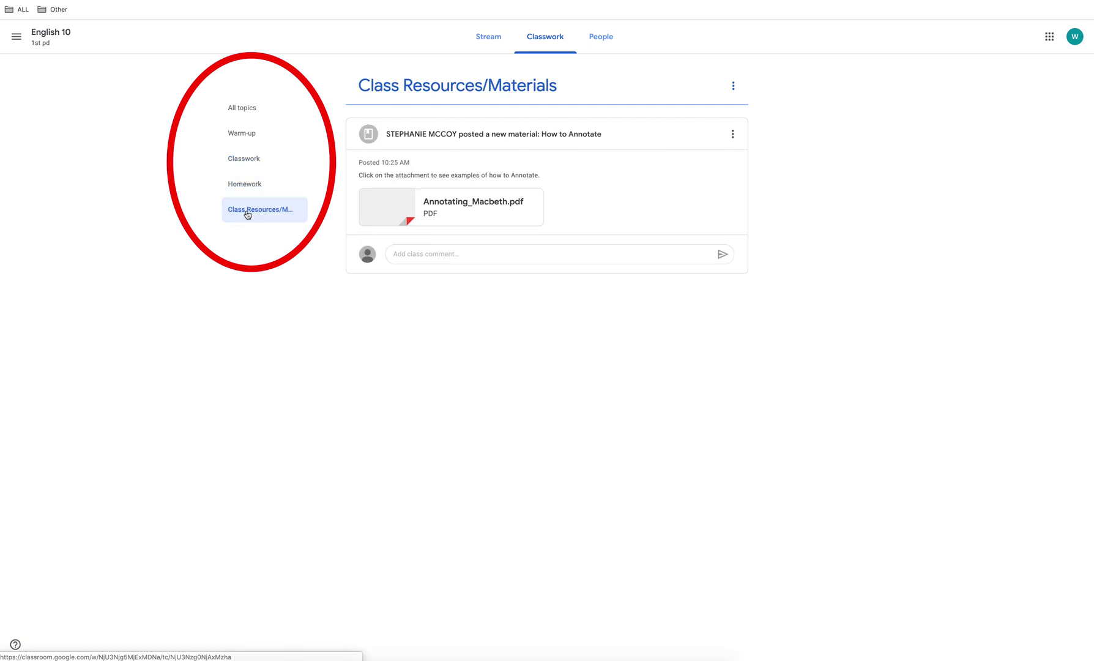
pyautogui.click(241, 105)
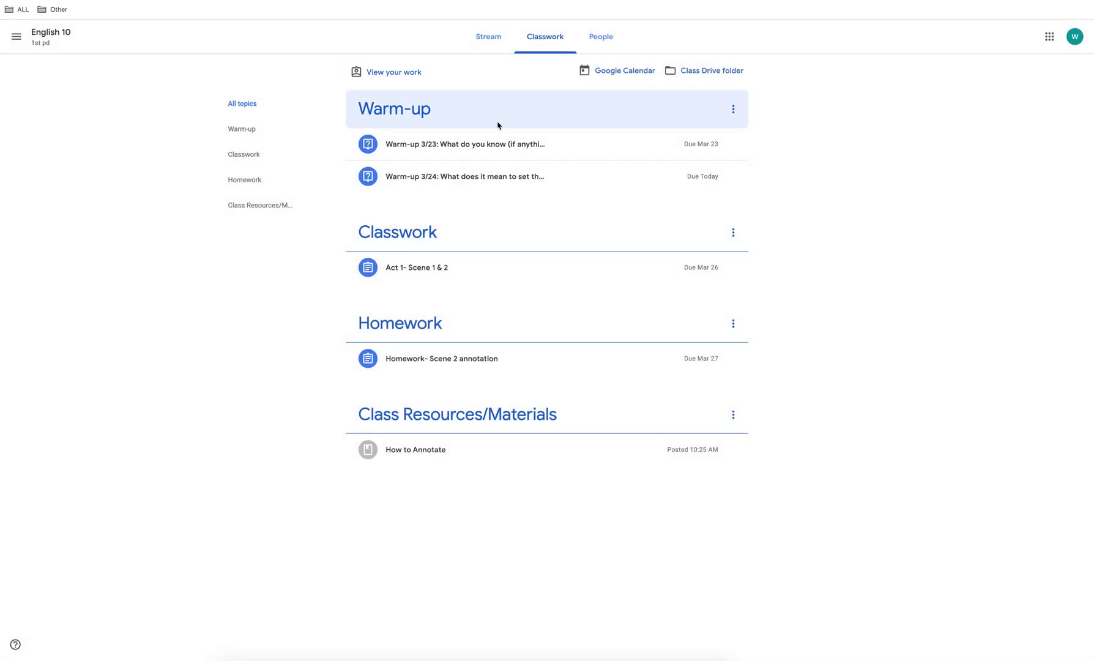
# Open the Warm-up 3/23 question and begin answering 'It was written a long time ago. Ther'
pyautogui.click(471, 150)
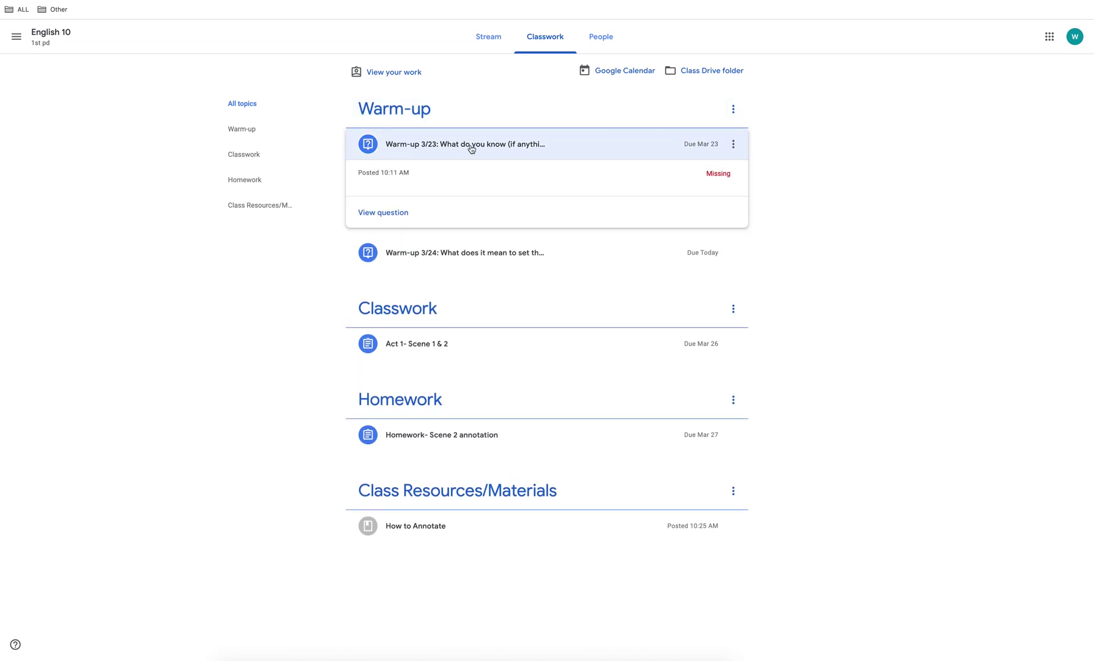
pyautogui.click(382, 214)
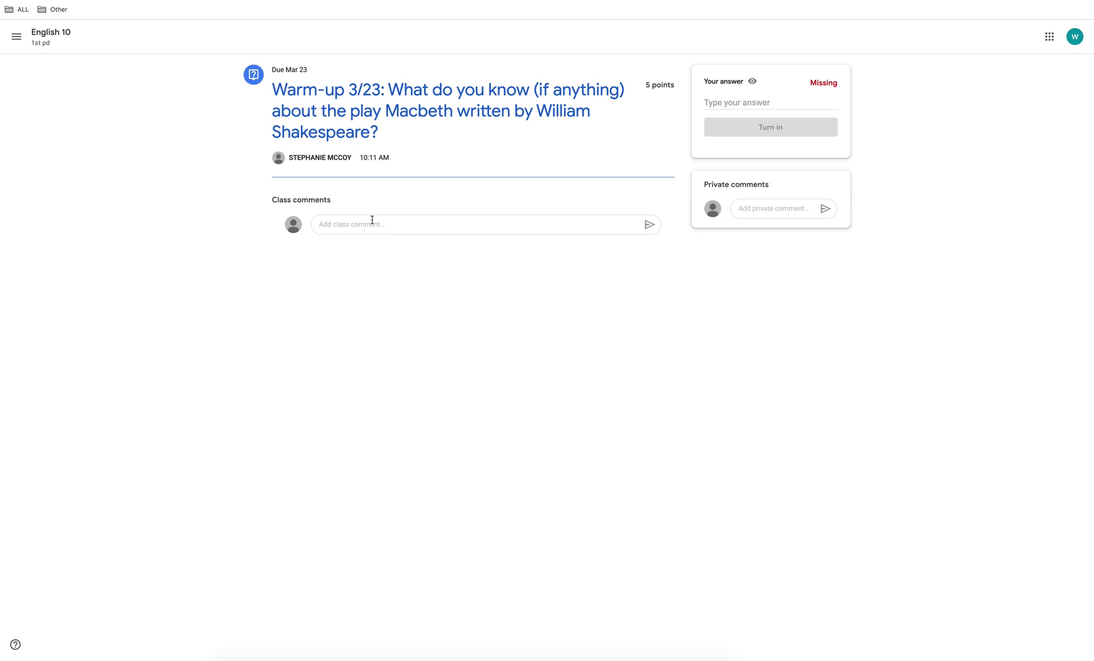
pyautogui.click(755, 103)
pyautogui.write('It was wr')
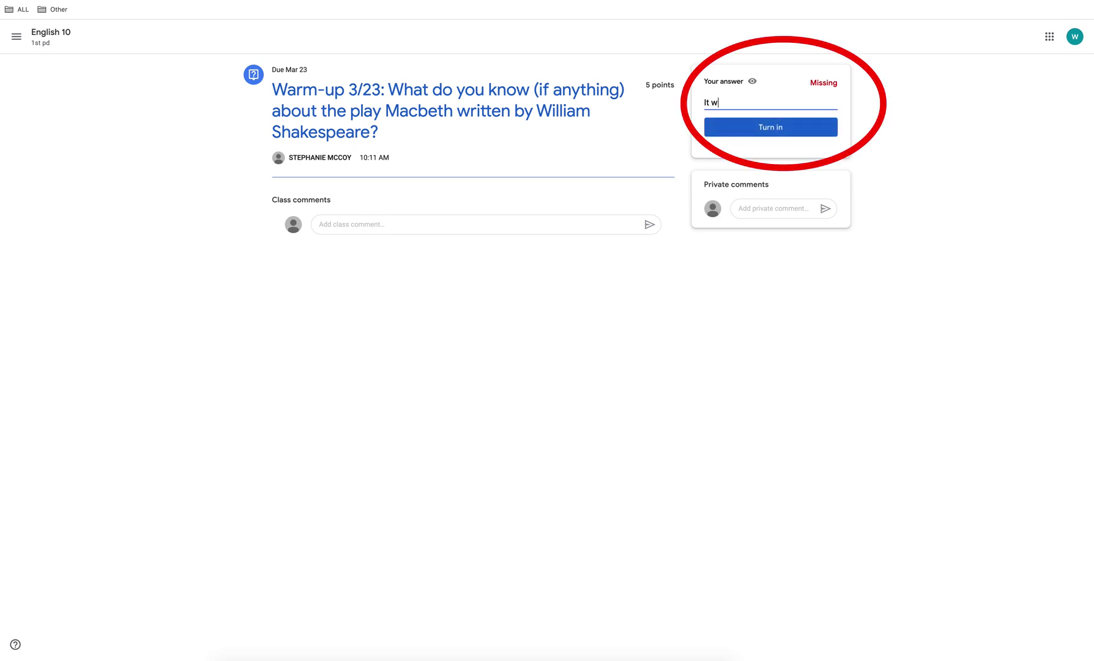
pyautogui.write('itten a long time ago. There is fighting in this play.')
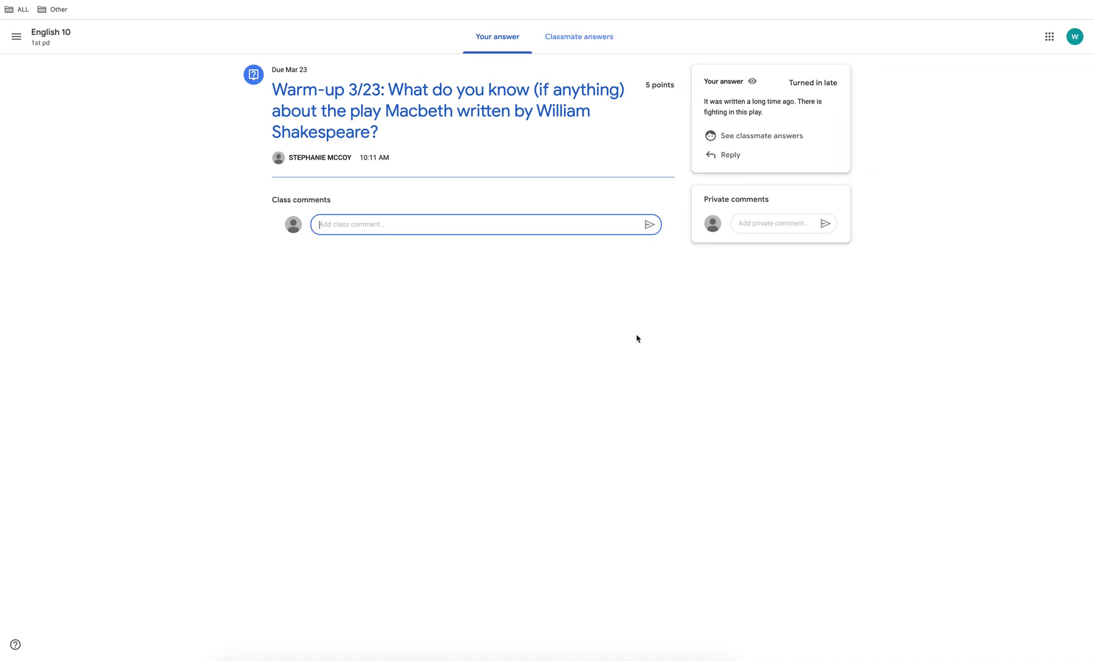
# Post the class comment 'I'm excited to read this play!' and write a private comment about the play
pyautogui.write("I'm excited to read this")
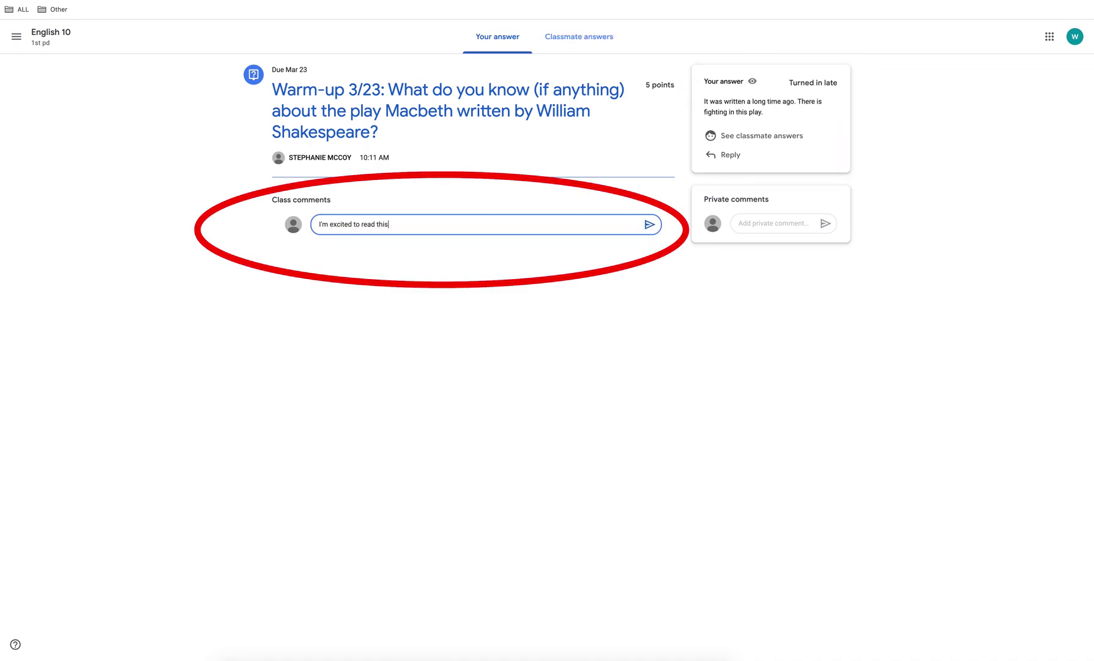
pyautogui.write(' play!')
pyautogui.click(649, 224)
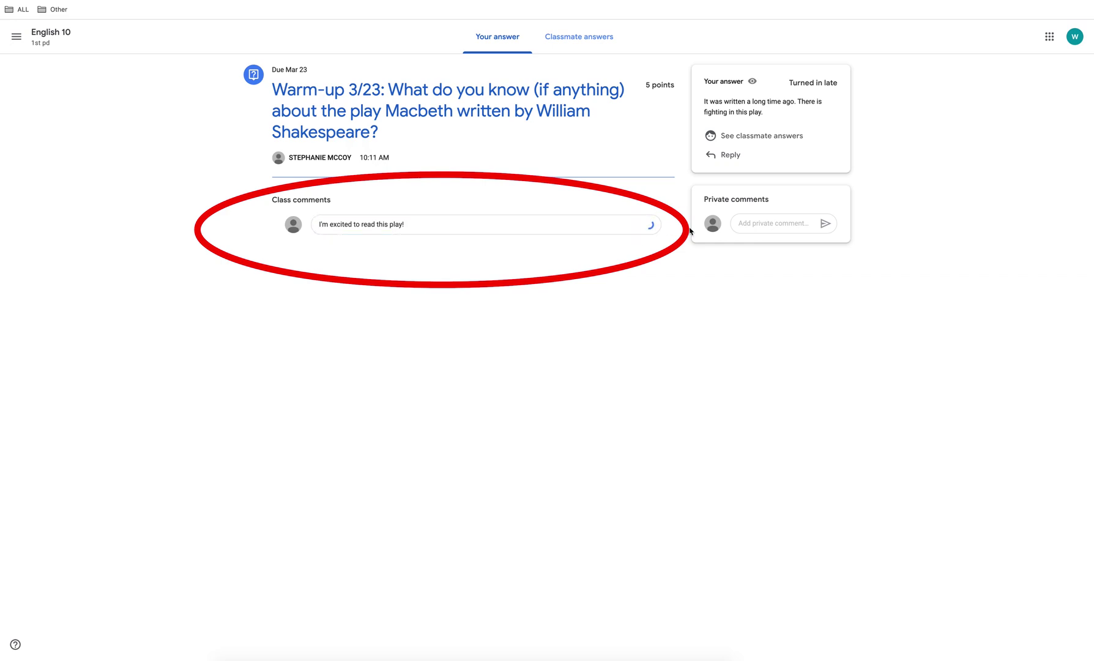
pyautogui.click(774, 222)
pyautogui.write('I am excited to ')
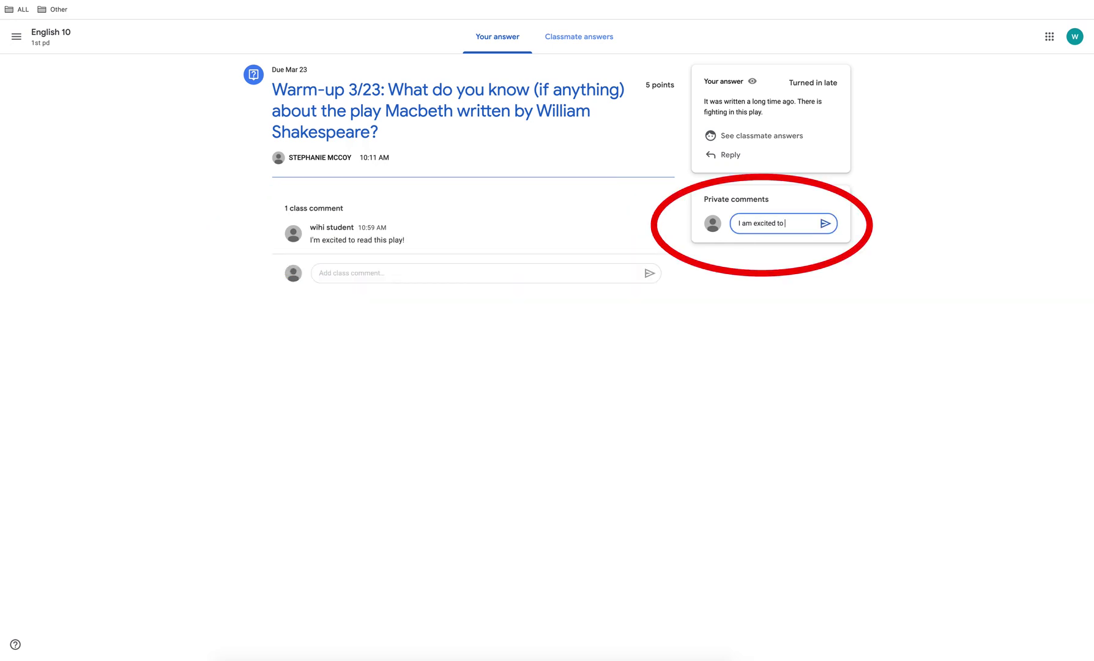
pyautogui.write('start this play, but I am a little nervous about understanding the wa')
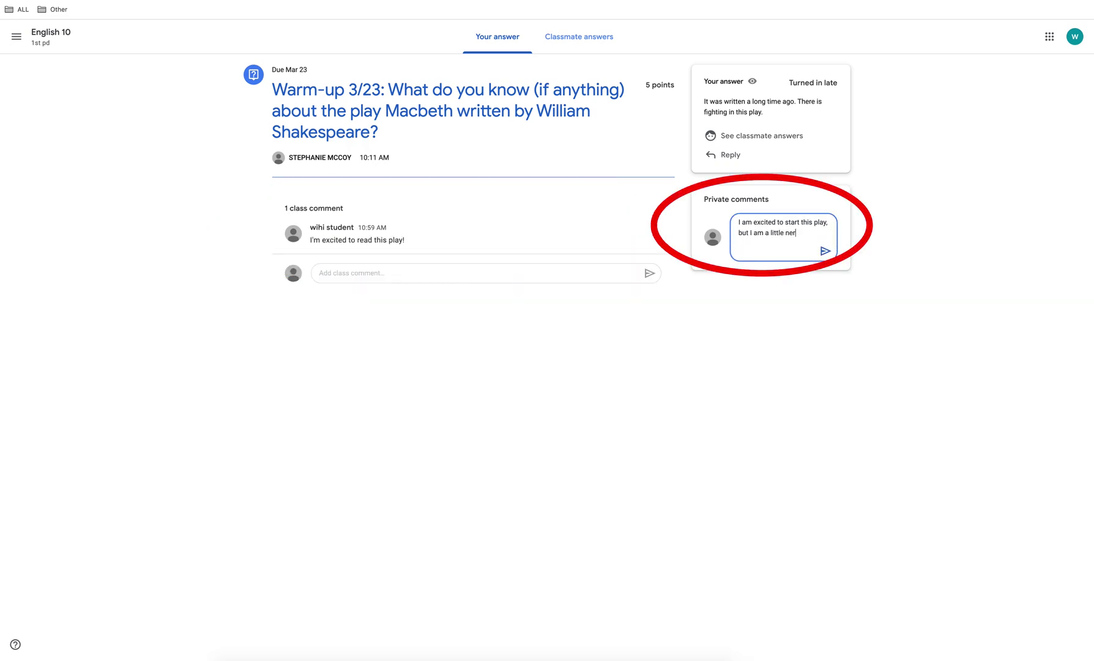
pyautogui.write('ords in this play.')
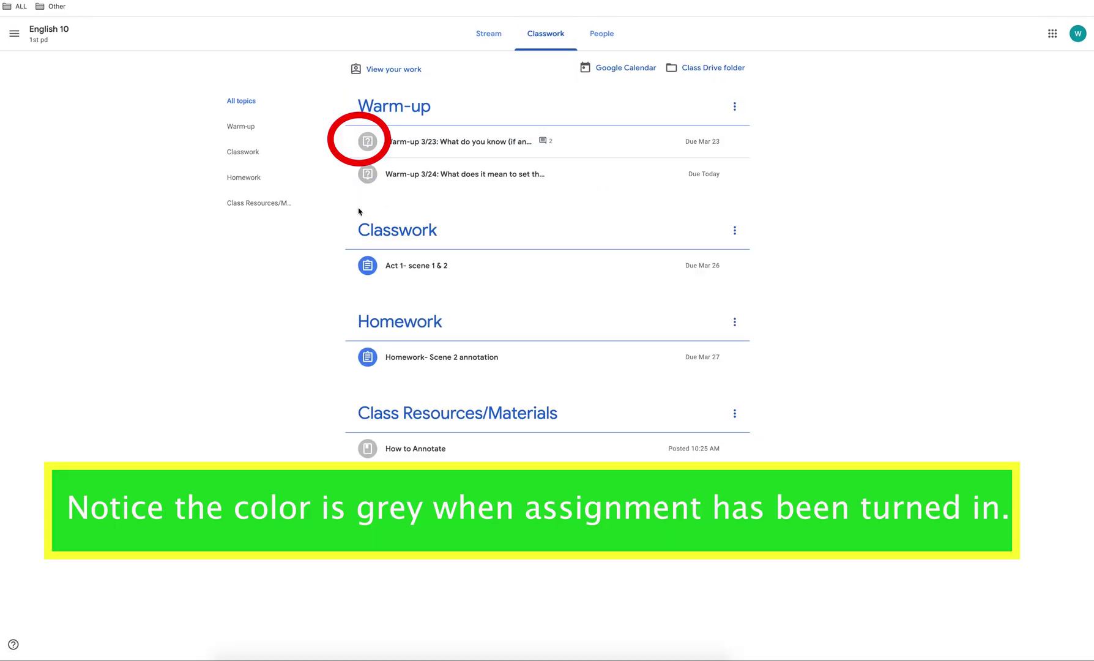
pyautogui.click(429, 145)
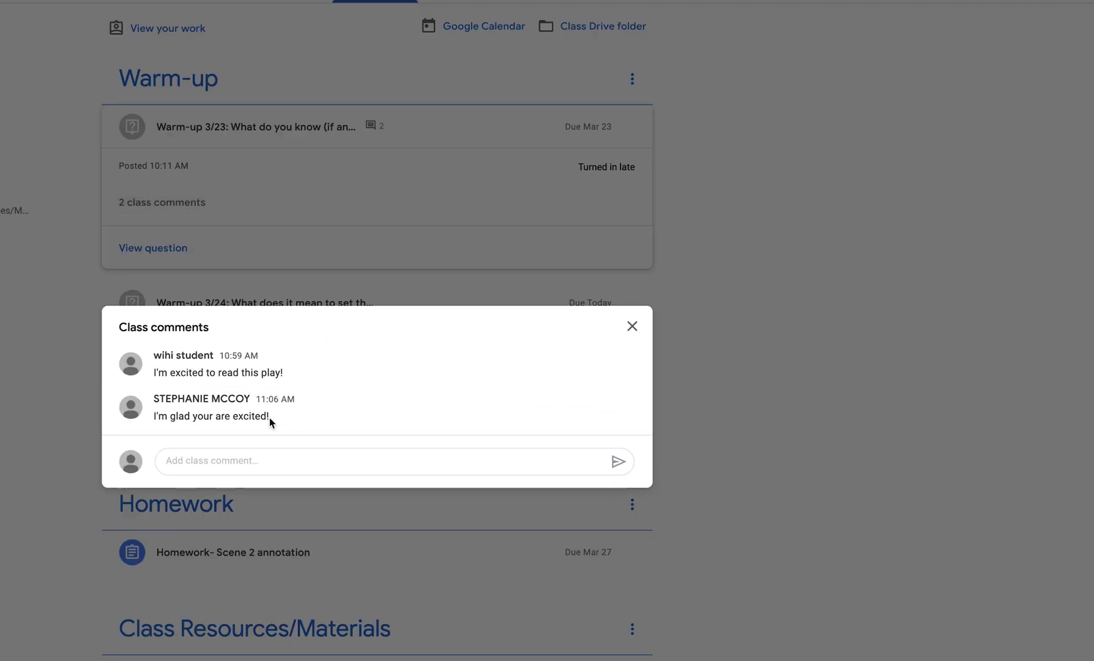
pyautogui.click(632, 326)
pyautogui.click(269, 312)
pyautogui.click(162, 292)
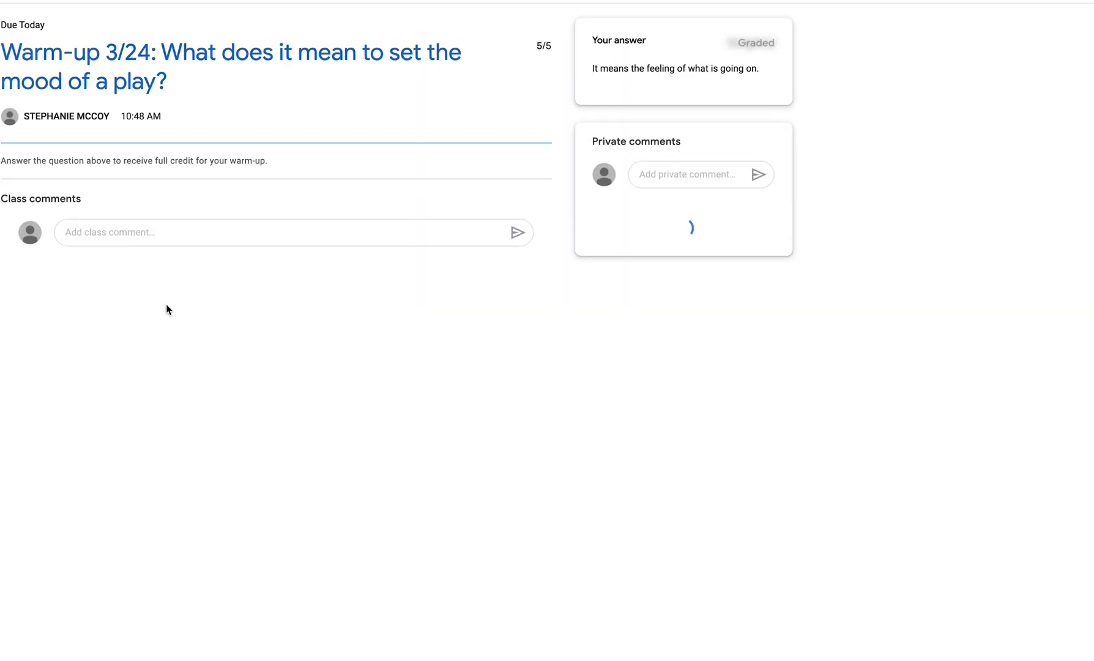
# From Classwork, open the Macbeth Act 1 Questions doc attached to Act 1- scene 1 & 2
pyautogui.click(538, 43)
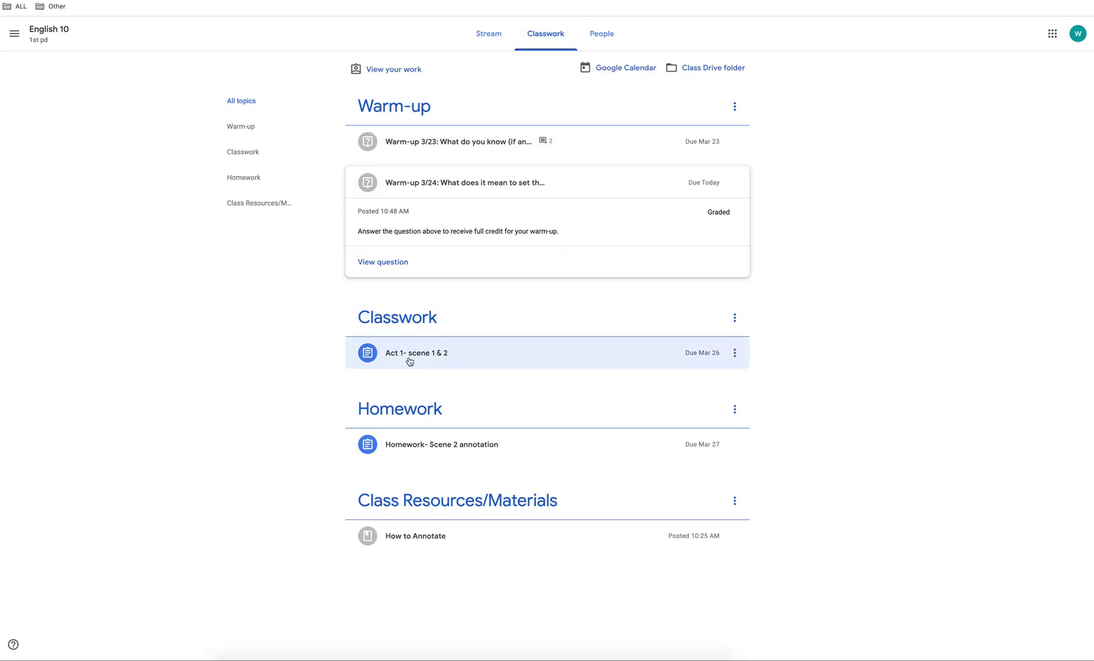
pyautogui.click(409, 361)
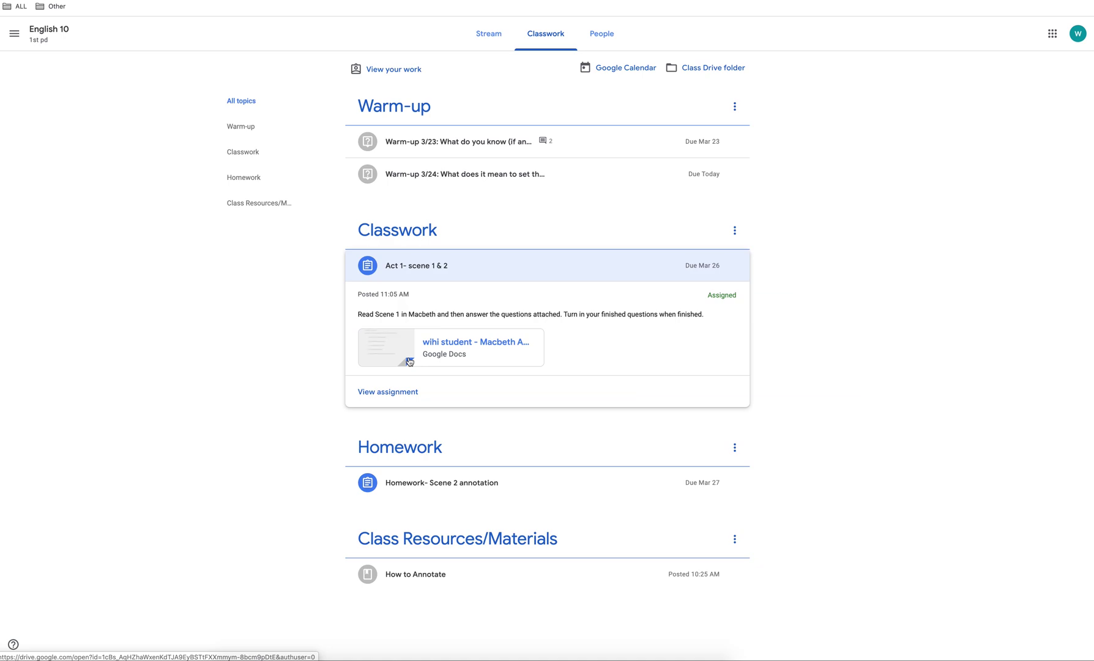
pyautogui.click(441, 347)
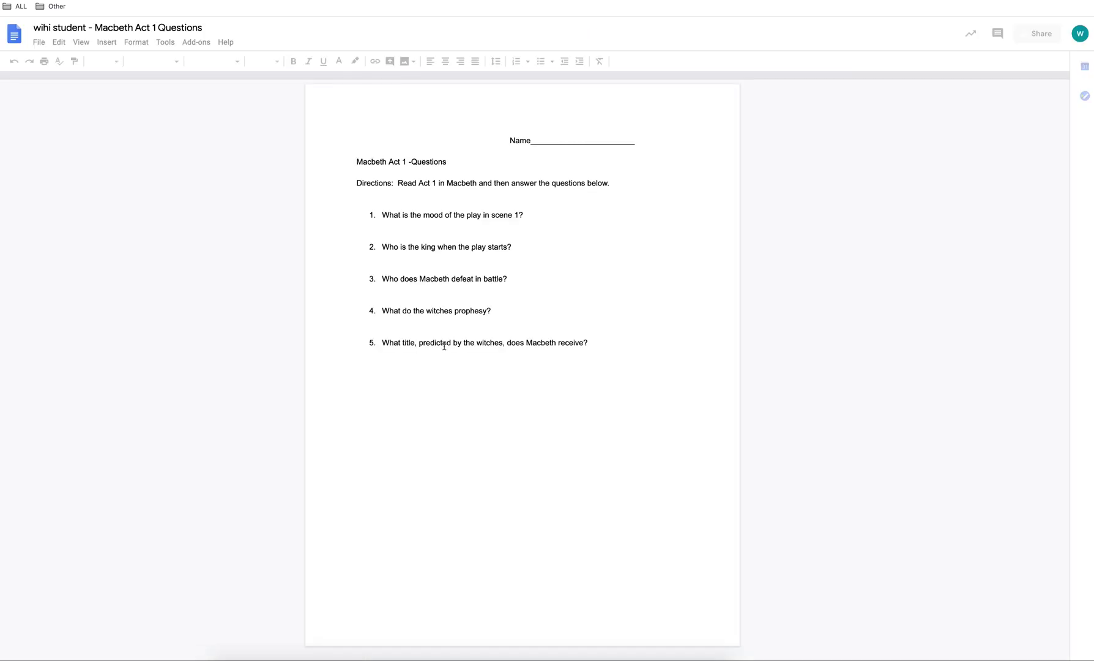
# Enter 'Student' on the Name line, then move below question 1
pyautogui.click(577, 143)
pyautogui.write('St')
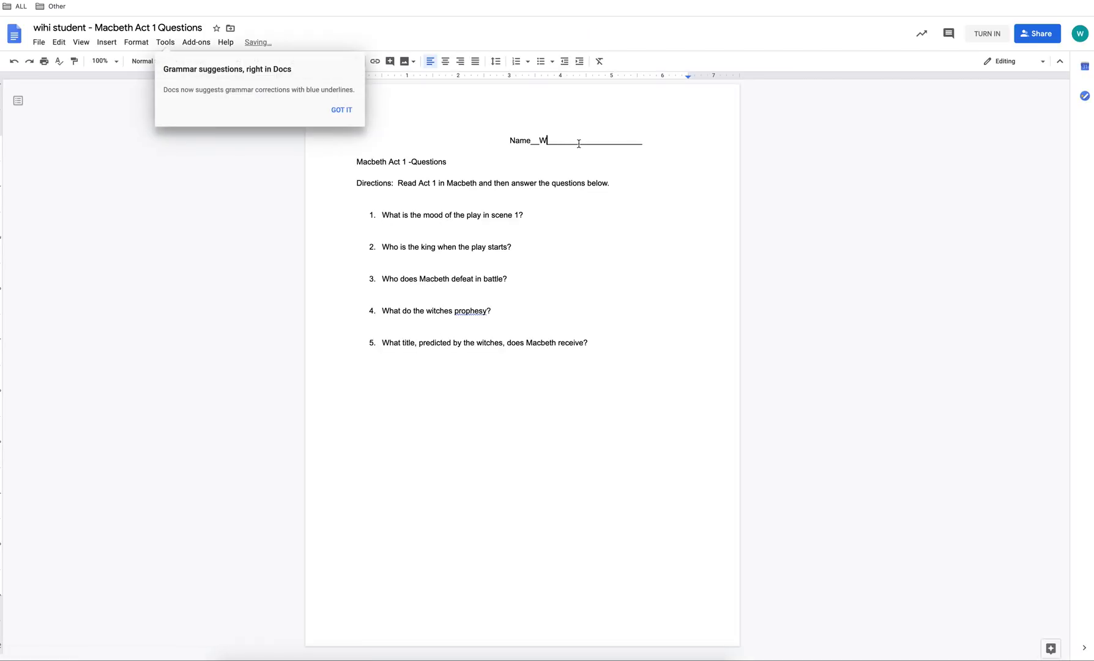
pyautogui.press('BackSpace')
pyautogui.press('BackSpace')
pyautogui.write('Student')
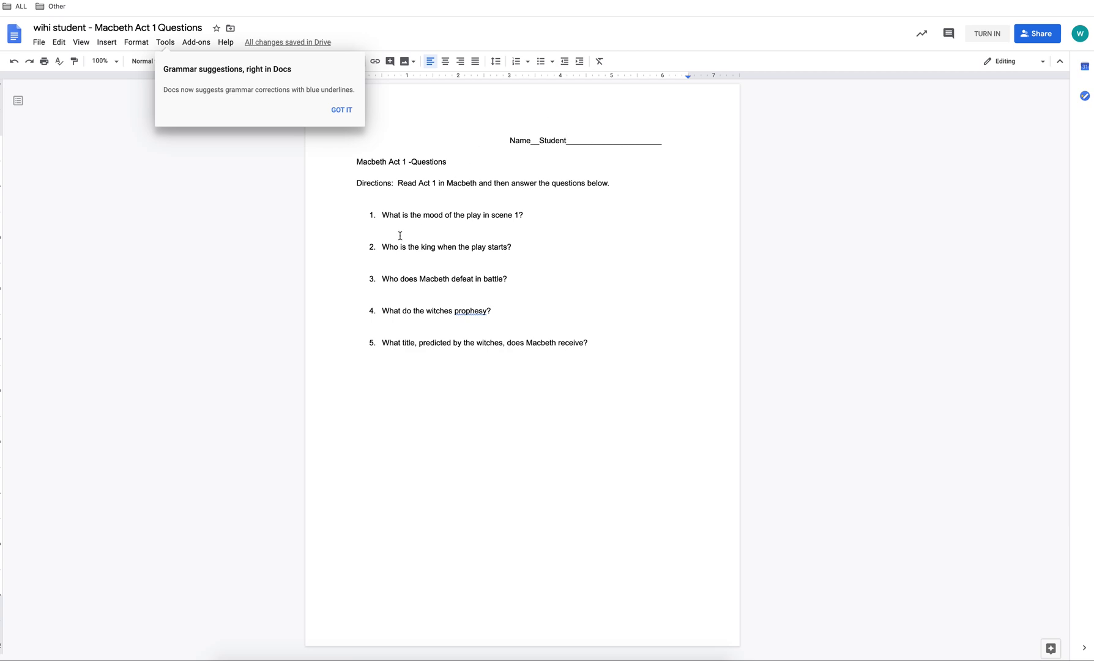
pyautogui.click(398, 235)
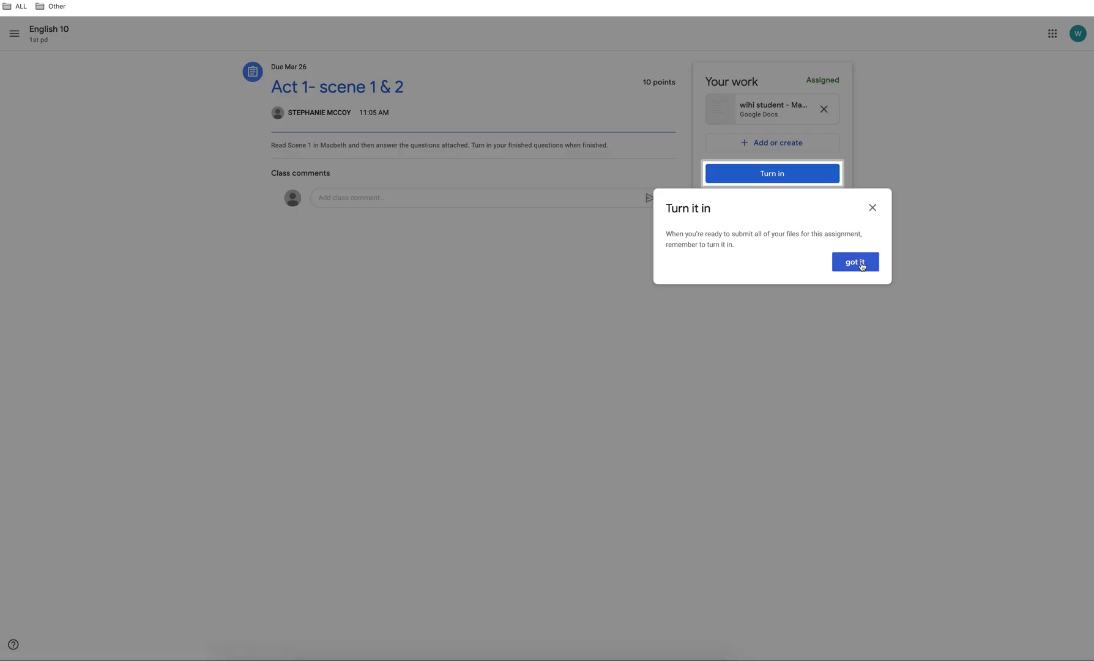
# Return to the Act 1- scene 1 & 2 assignment page, then turn it in and confirm
pyautogui.click(859, 263)
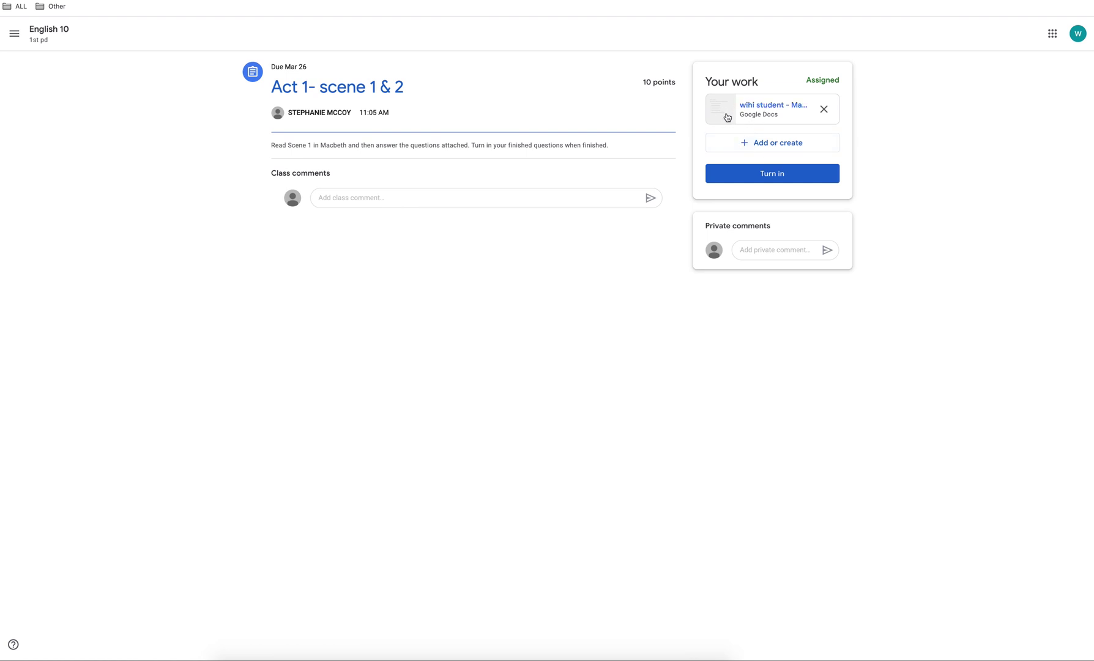
pyautogui.click(744, 146)
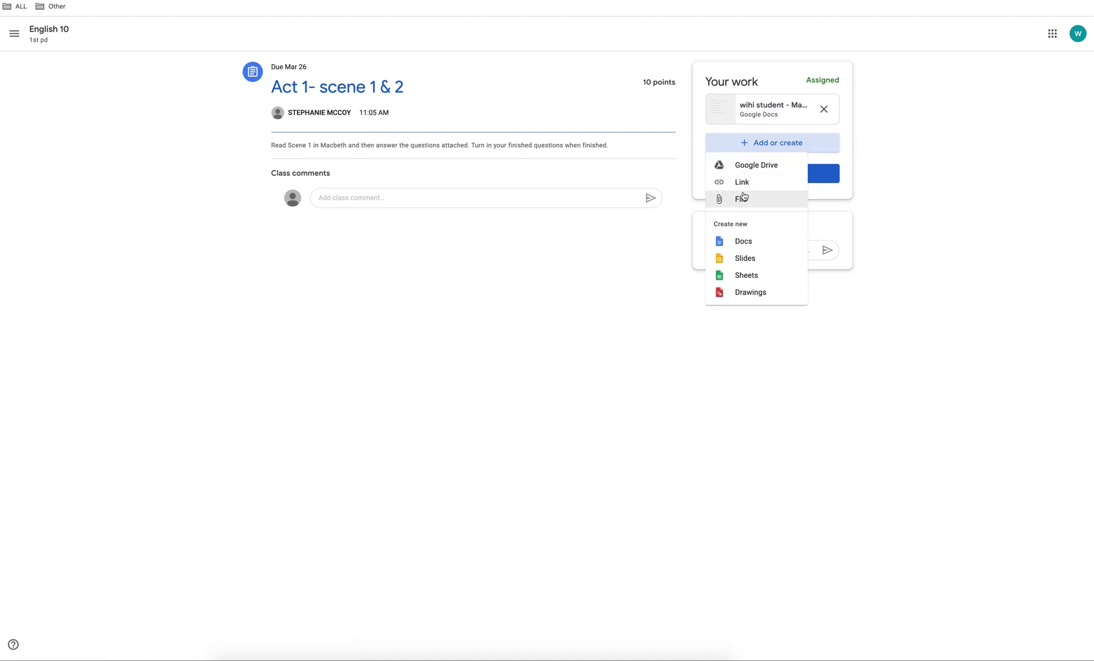
pyautogui.click(973, 200)
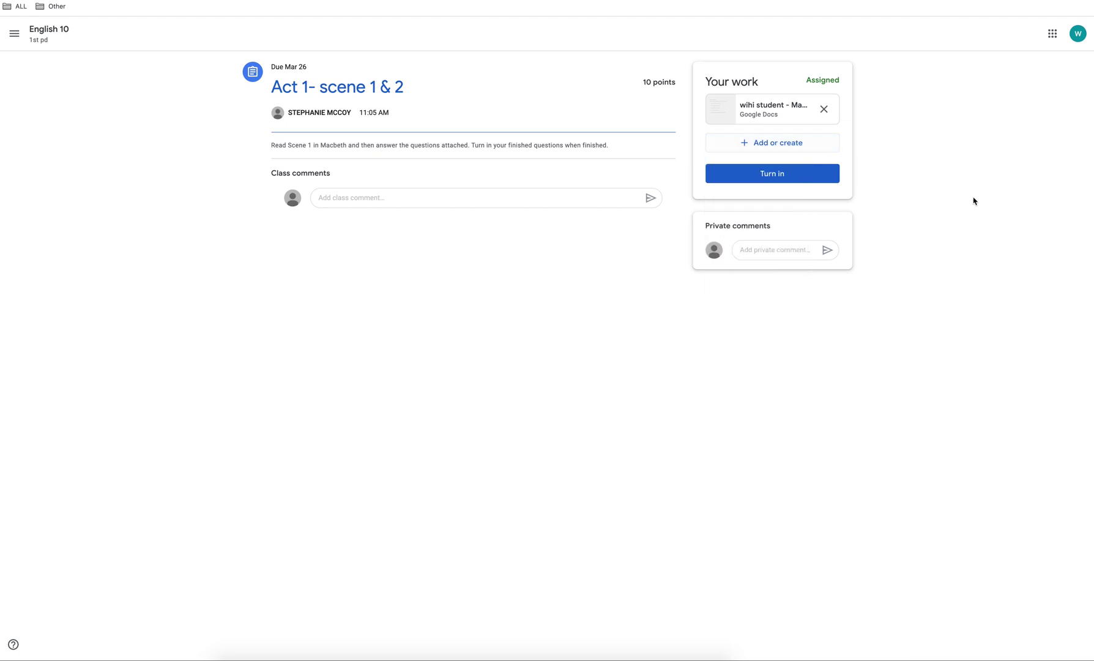
pyautogui.click(770, 250)
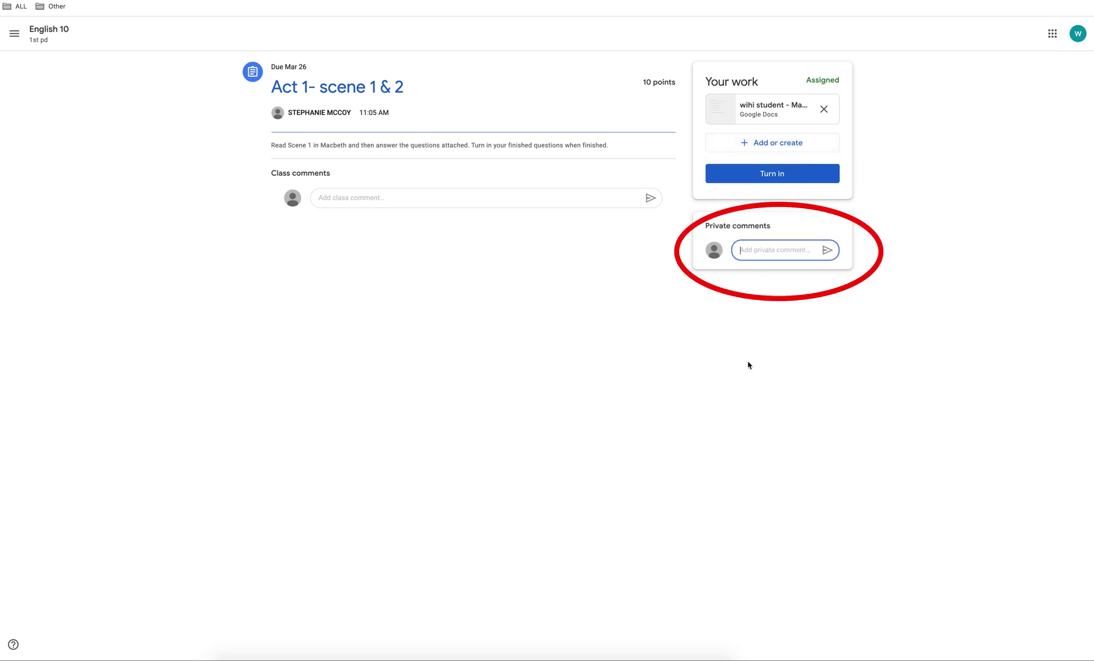
pyautogui.click(773, 175)
pyautogui.click(630, 381)
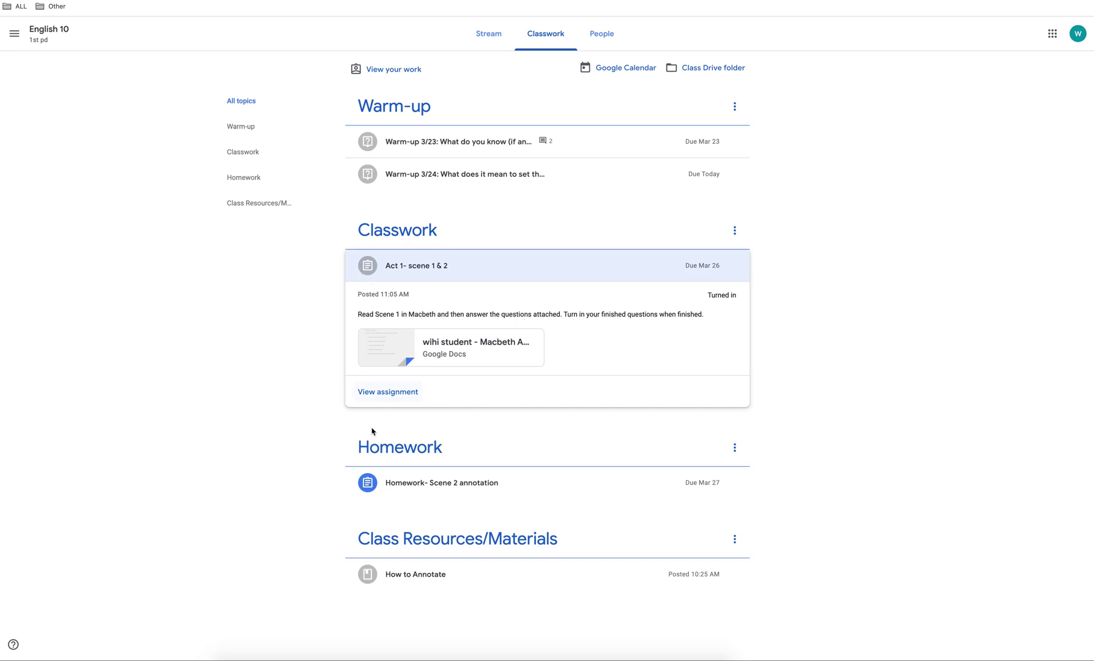
# Expand and collapse How to Annotate, check the People page, then return to the Stream
pyautogui.click(420, 576)
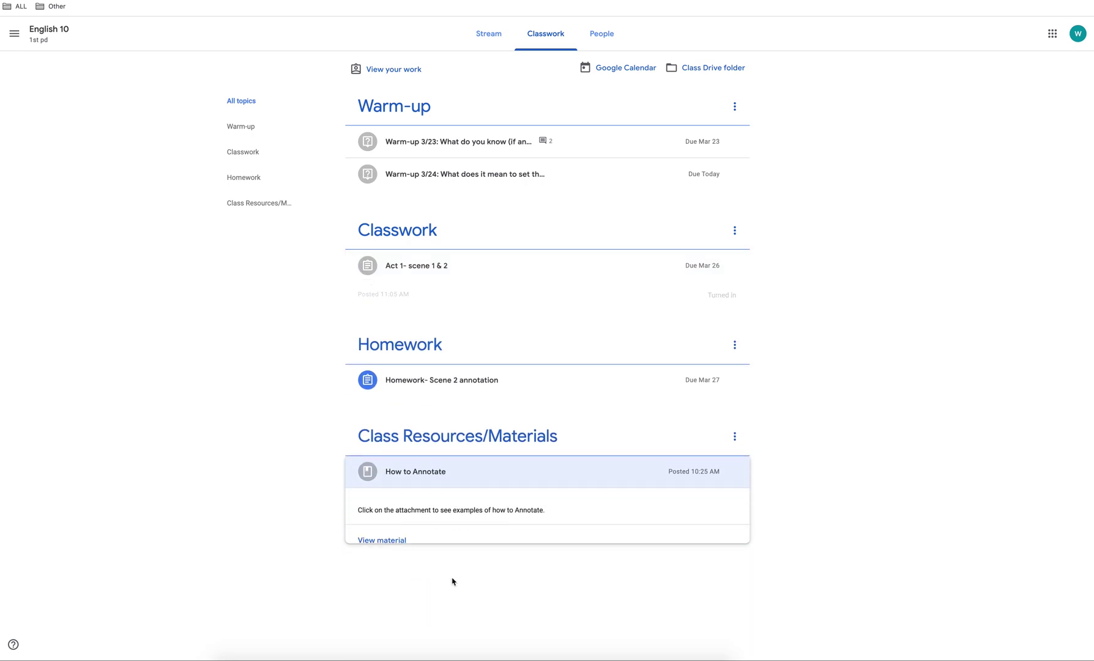
pyautogui.click(602, 536)
pyautogui.click(610, 33)
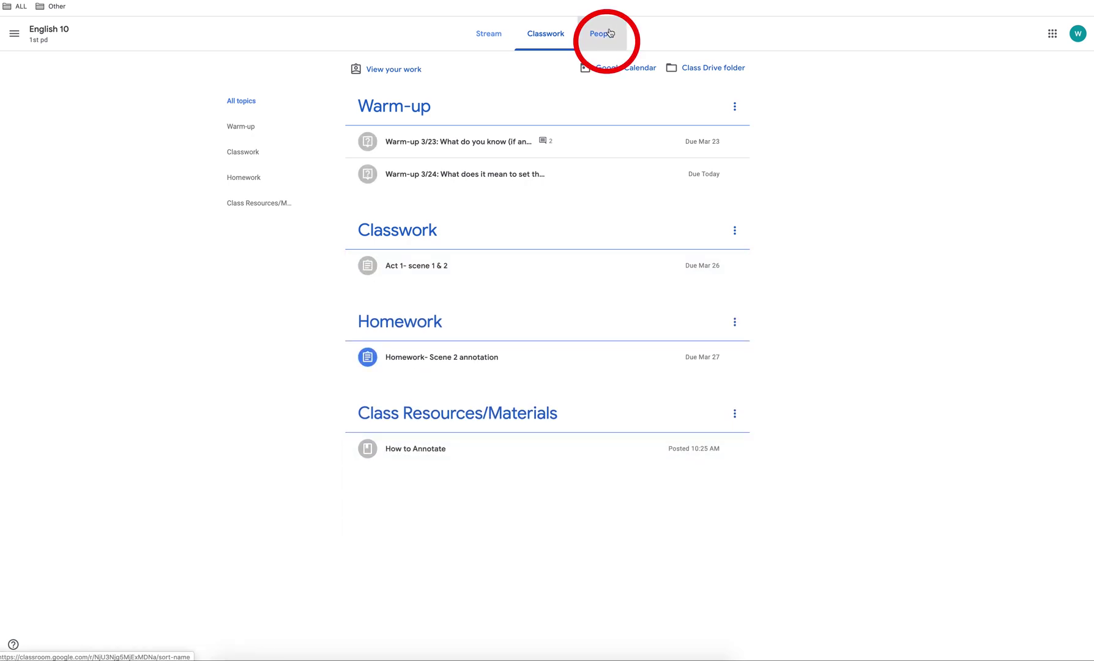
pyautogui.click(489, 33)
# Open the Classroom calendar and filter it to English 10
pyautogui.click(17, 34)
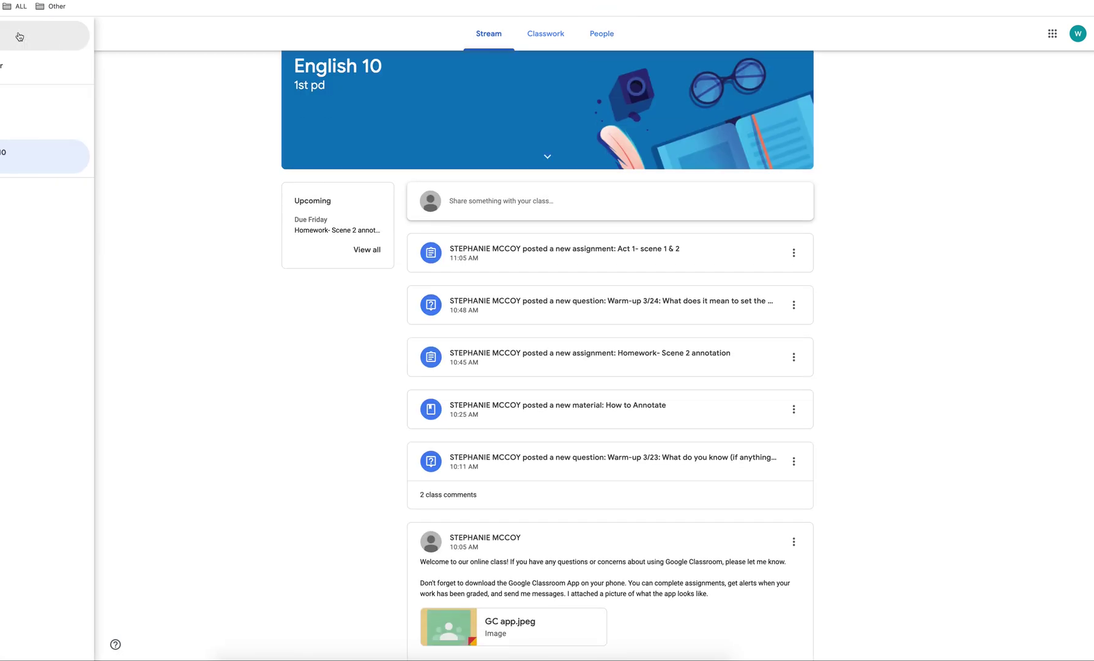
pyautogui.click(48, 73)
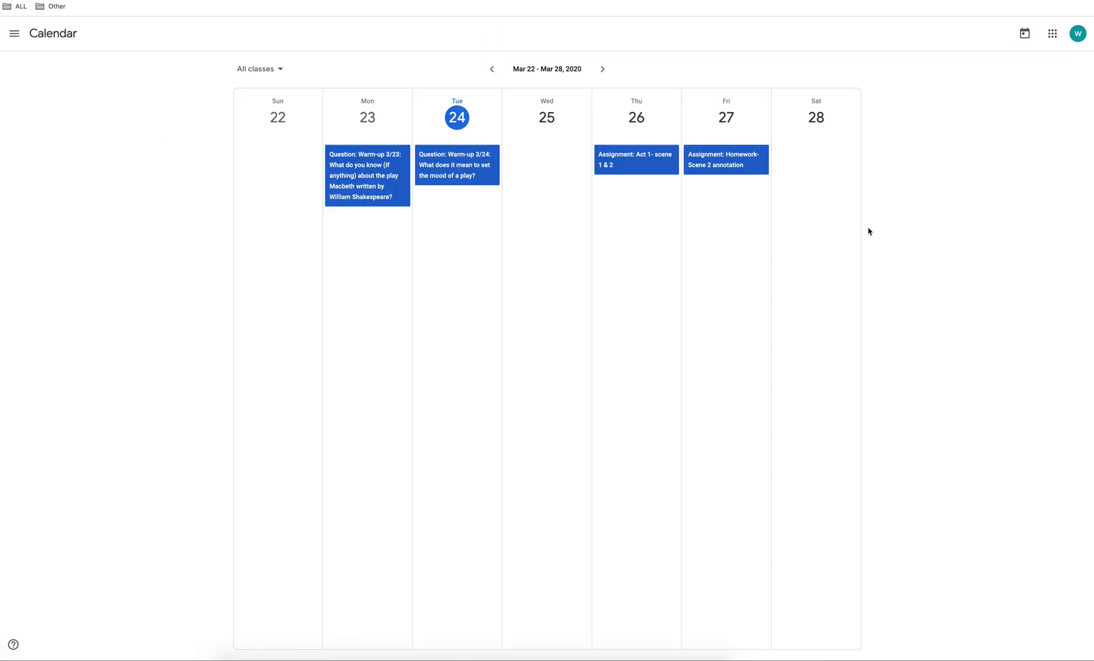
pyautogui.click(263, 73)
pyautogui.click(257, 116)
# Open Google Drive from the apps grid, then bring up the Classroom menu again
pyautogui.click(1053, 35)
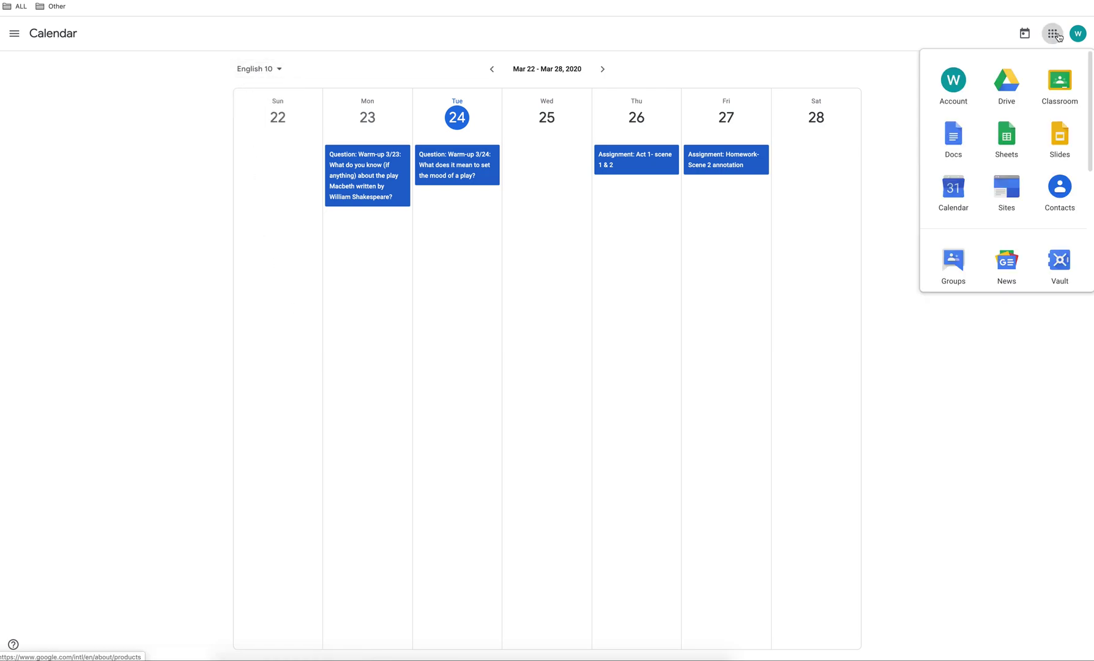
pyautogui.click(1004, 90)
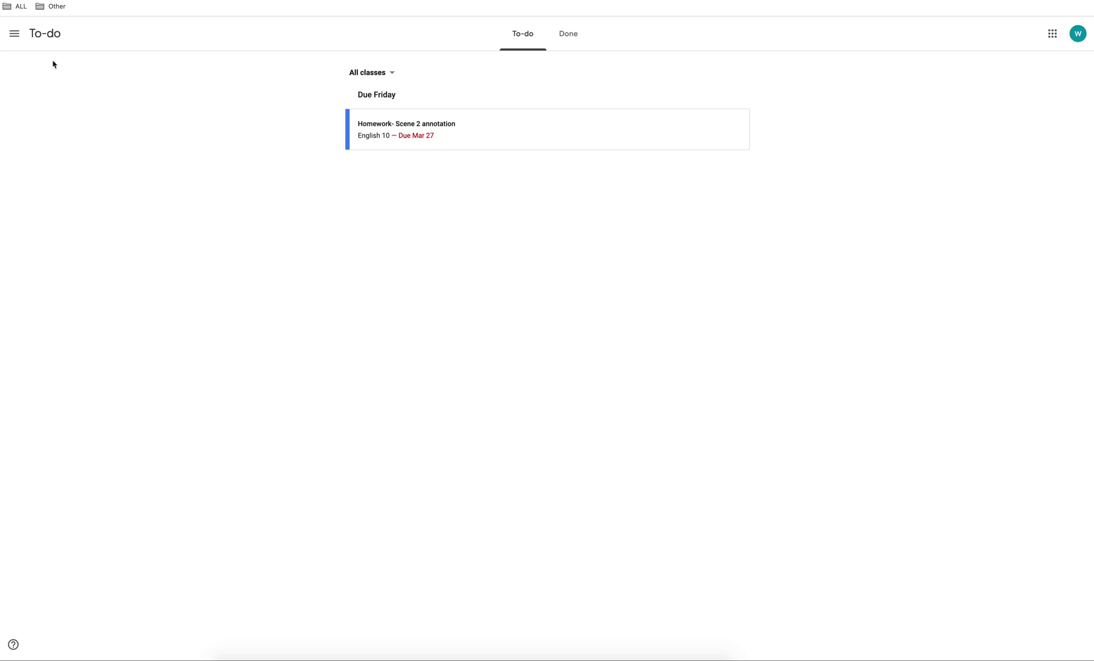
pyautogui.click(14, 35)
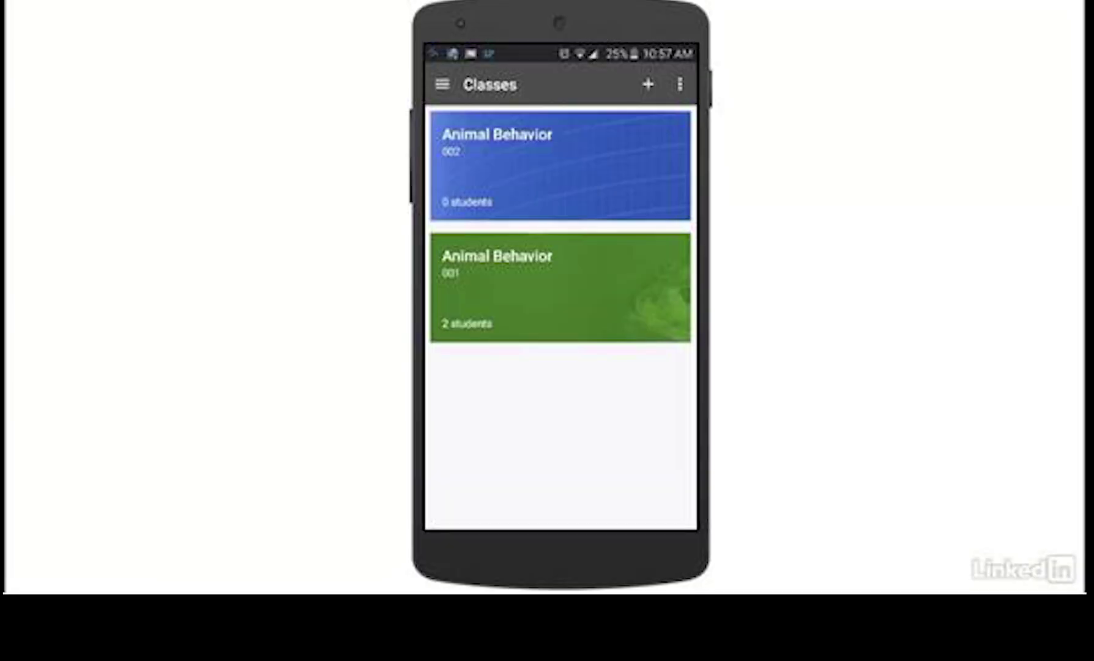